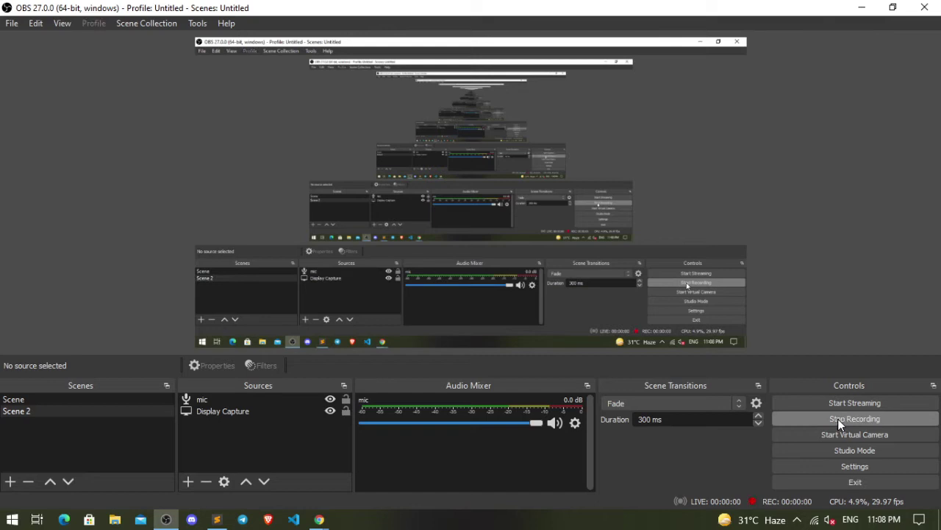
# Expand the Ready to play? card and open the 'Google Cloud Pub/Sub: Qwik Start - Command Line' lab
pyautogui.click(855, 15)
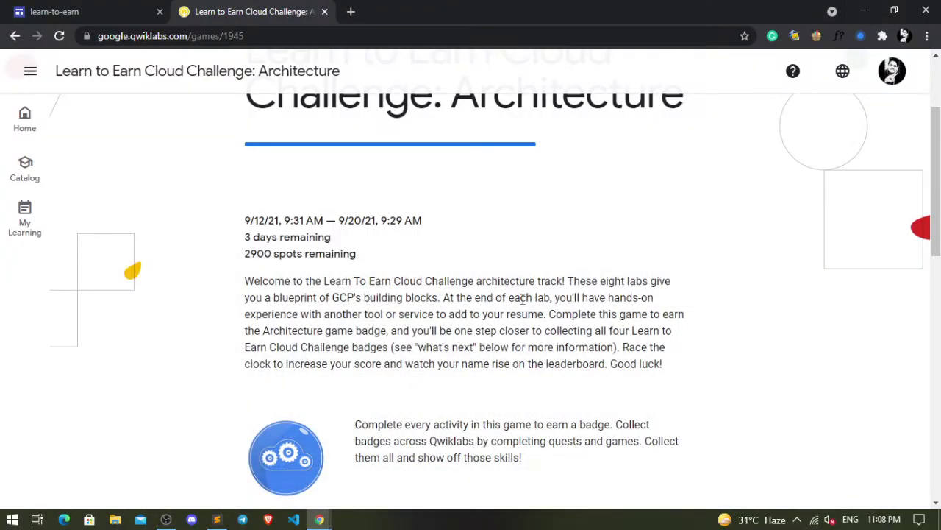
pyautogui.scroll(-5, 512, 275)
pyautogui.scroll(-2, 512, 275)
pyautogui.scroll(-3, 512, 277)
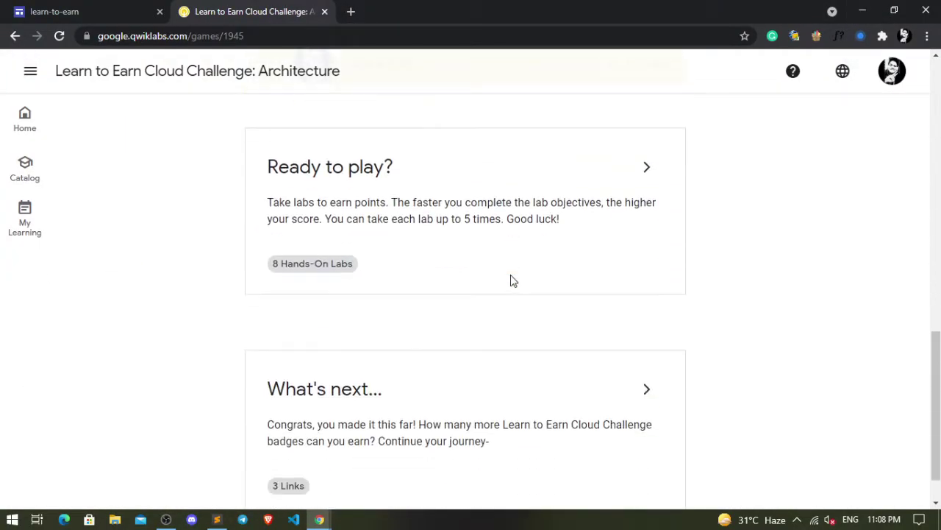
pyautogui.scroll(-1, 513, 280)
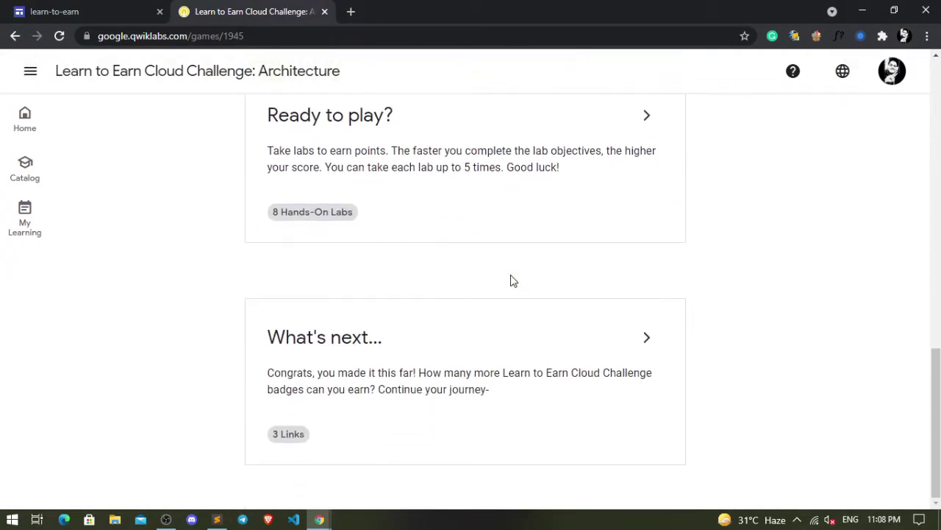
pyautogui.scroll(2, 510, 275)
pyautogui.click(644, 267)
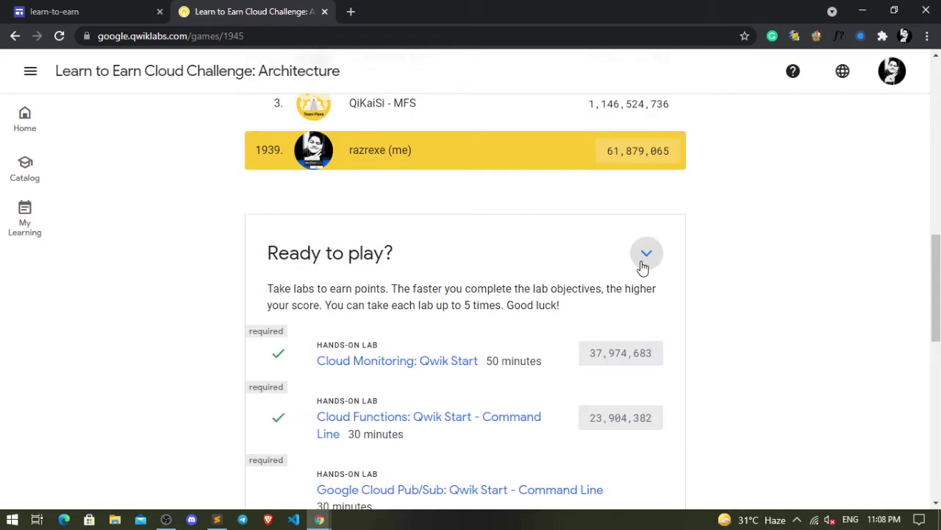
pyautogui.scroll(-3, 643, 267)
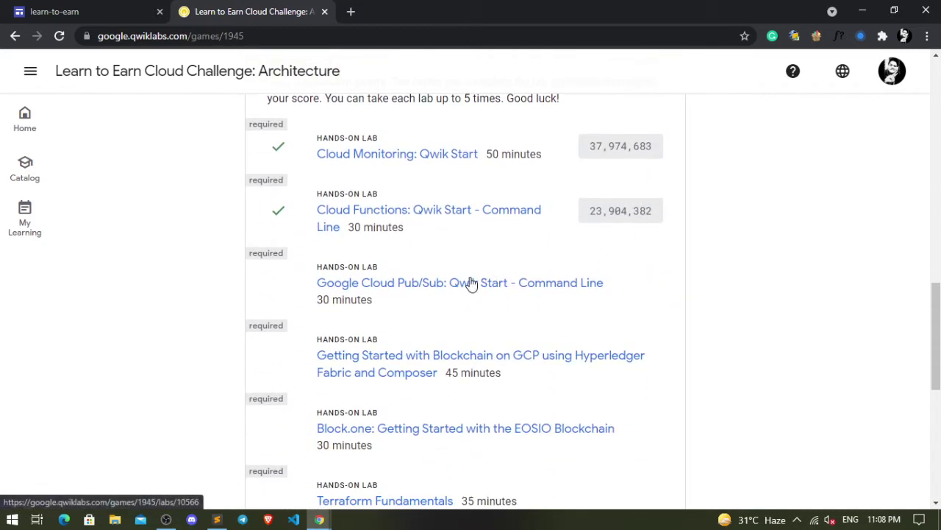
pyautogui.click(472, 284)
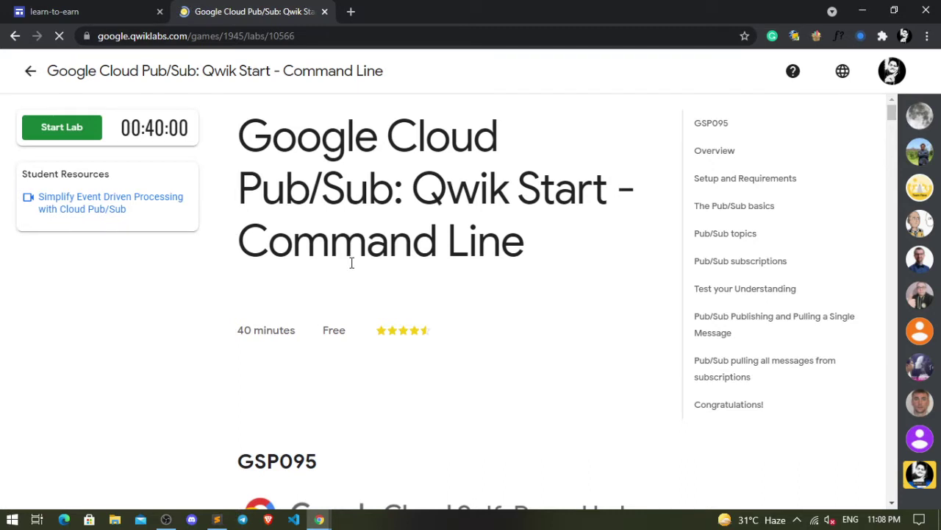
# Start the lab so its 40-minute timer runs and the temporary credentials and project ID appear
pyautogui.click(87, 138)
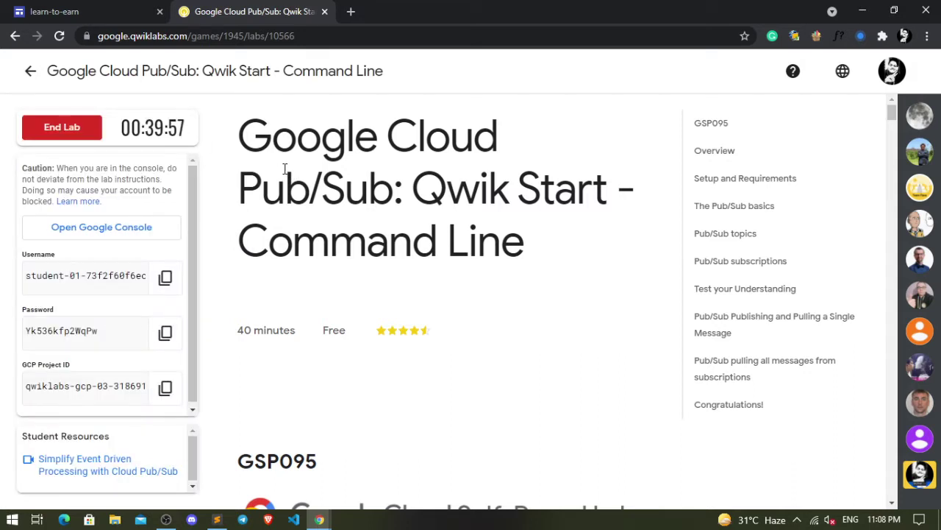
pyautogui.scroll(-1, 286, 169)
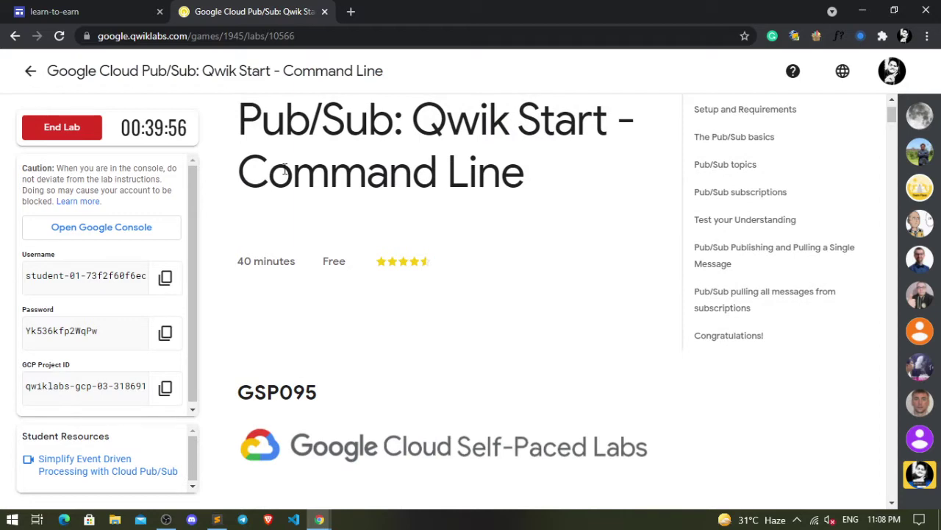
# Open the Google Cloud Console link in an incognito window and submit the lab username
pyautogui.rightClick(120, 230)
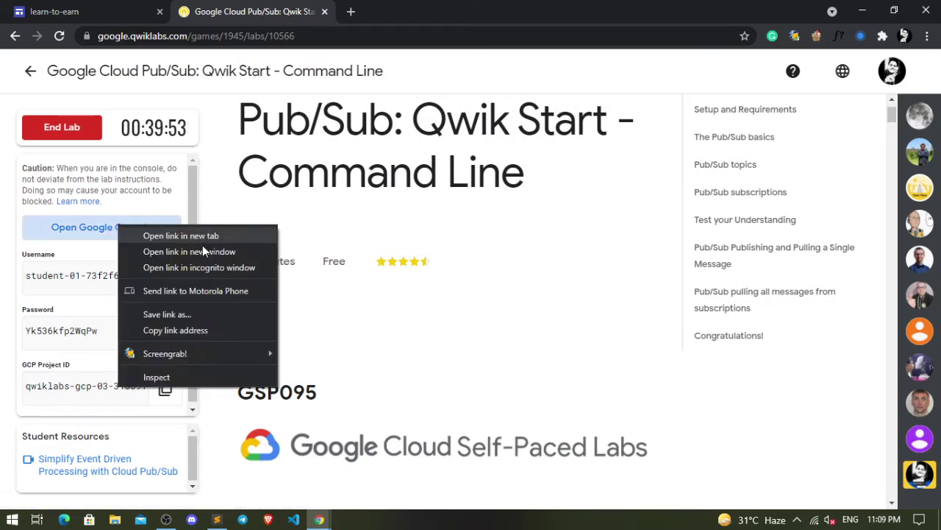
pyautogui.click(211, 266)
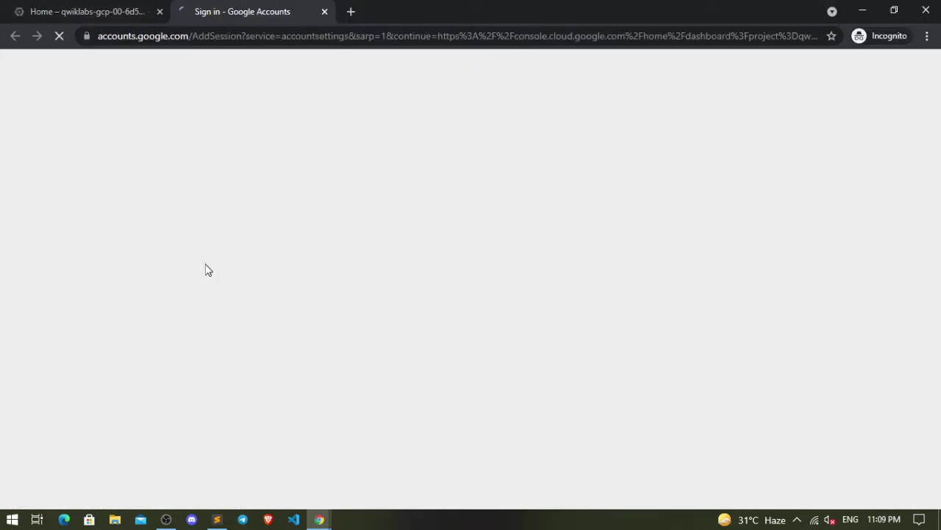
pyautogui.hotkey('ctrl', 'v')
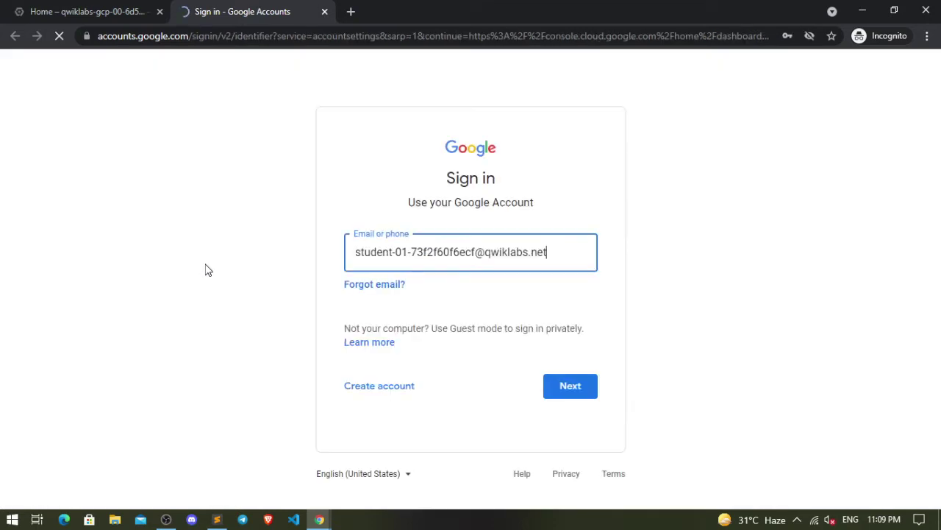
pyautogui.click(586, 395)
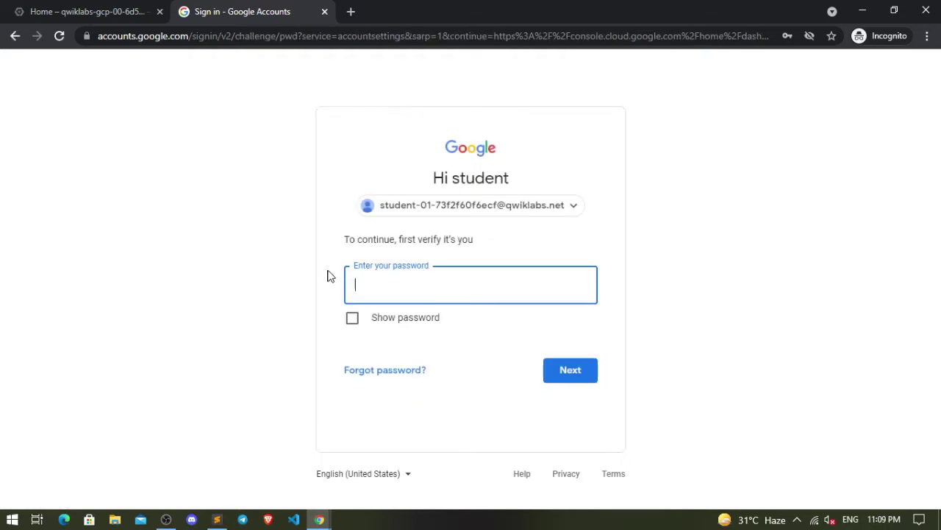
# Close the stale dashboard tab and finish signing in with the lab's temporary password
pyautogui.click(90, 10)
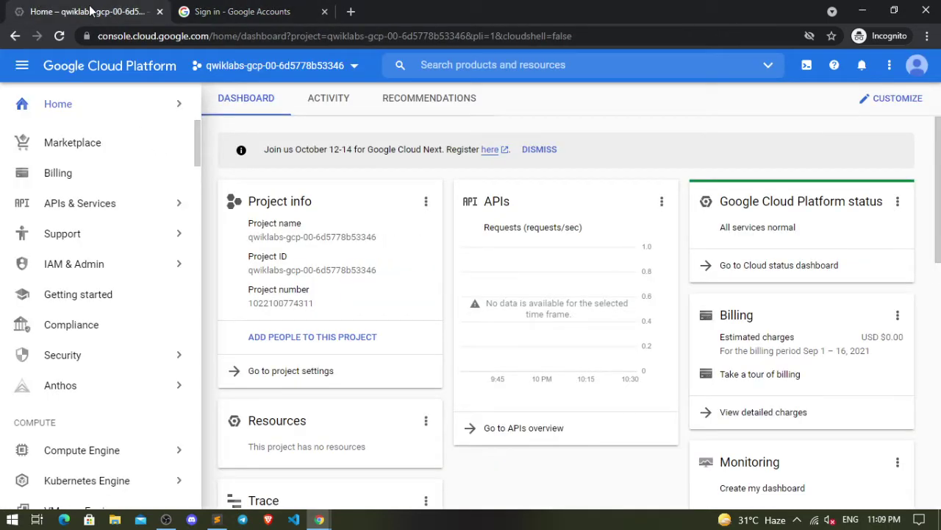
pyautogui.click(159, 12)
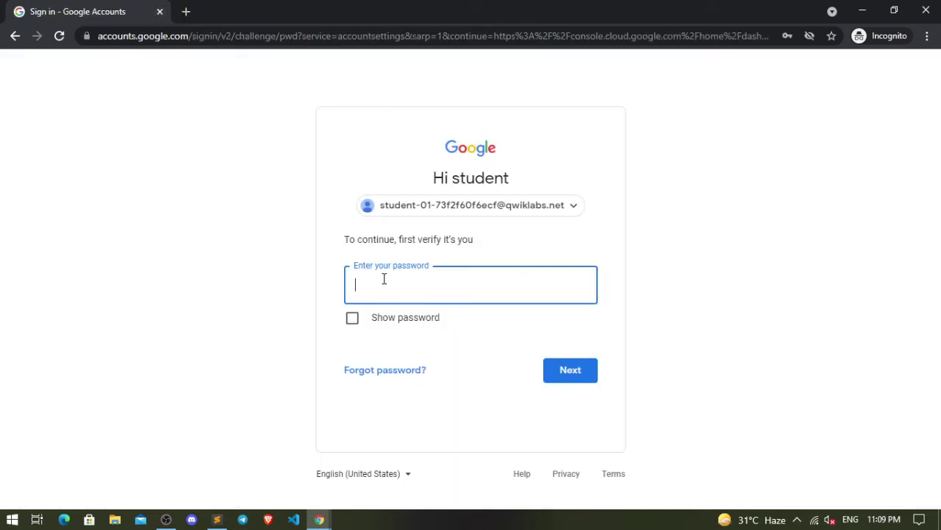
pyautogui.hotkey('alt', 'Tab')
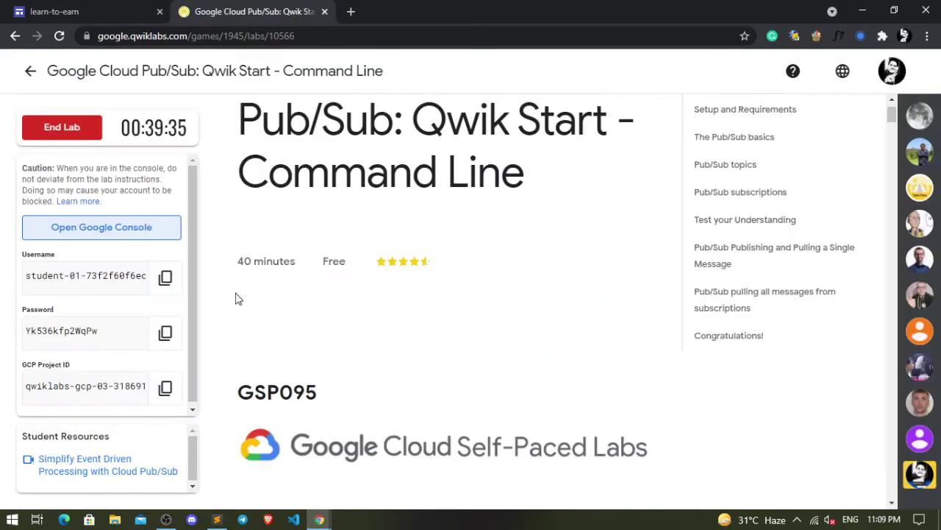
pyautogui.click(165, 333)
pyautogui.hotkey('alt', 'Tab')
pyautogui.click(488, 280)
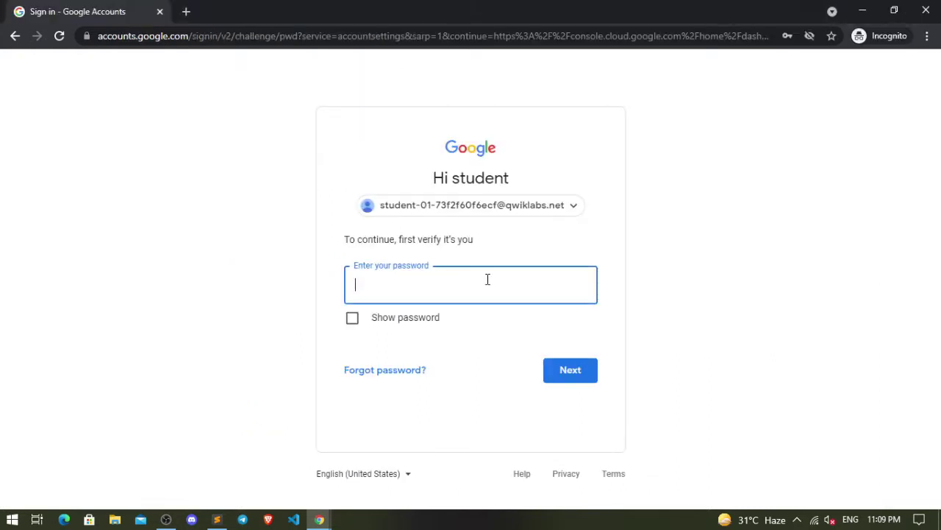
pyautogui.hotkey('ctrl', 'v')
pyautogui.click(577, 372)
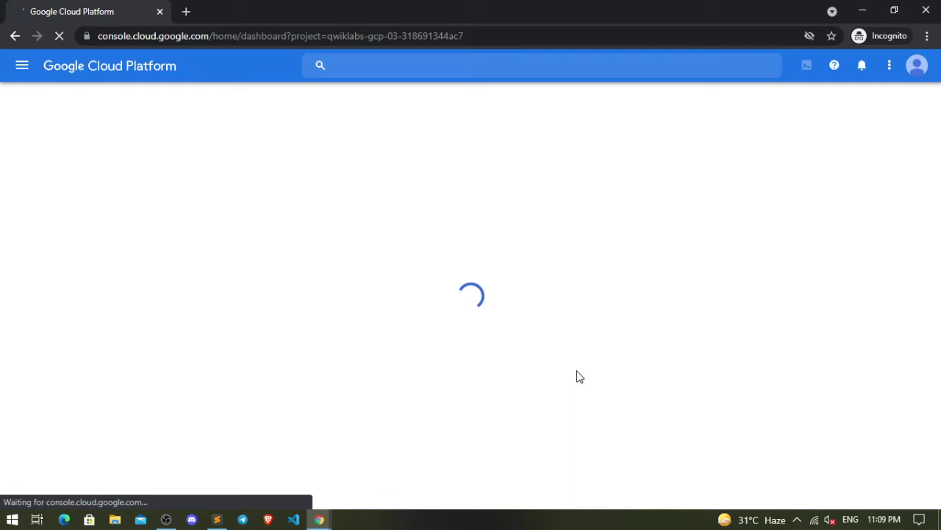
pyautogui.hotkey('alt', 'Tab')
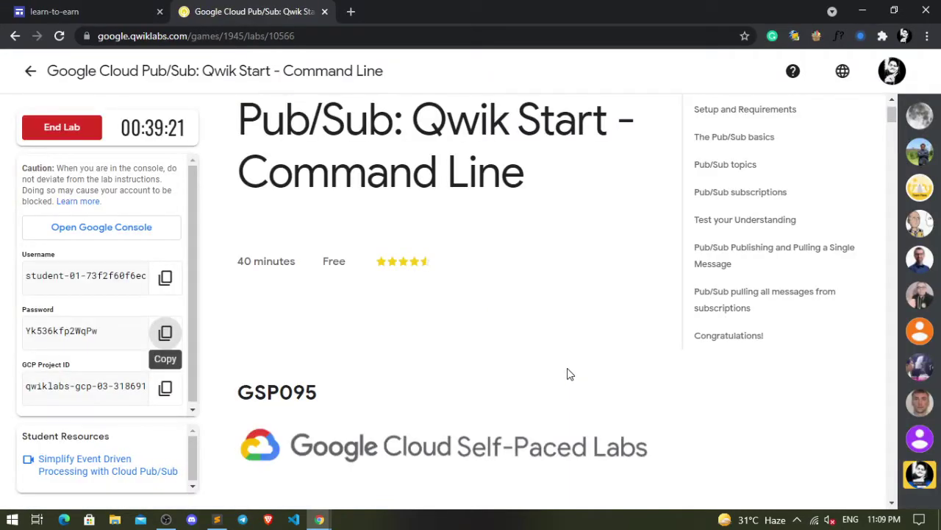
# Scroll the lab instructions down to the Cloud Shell activation section, then bring the console forward
pyautogui.scroll(-4, 568, 374)
pyautogui.scroll(-6, 567, 354)
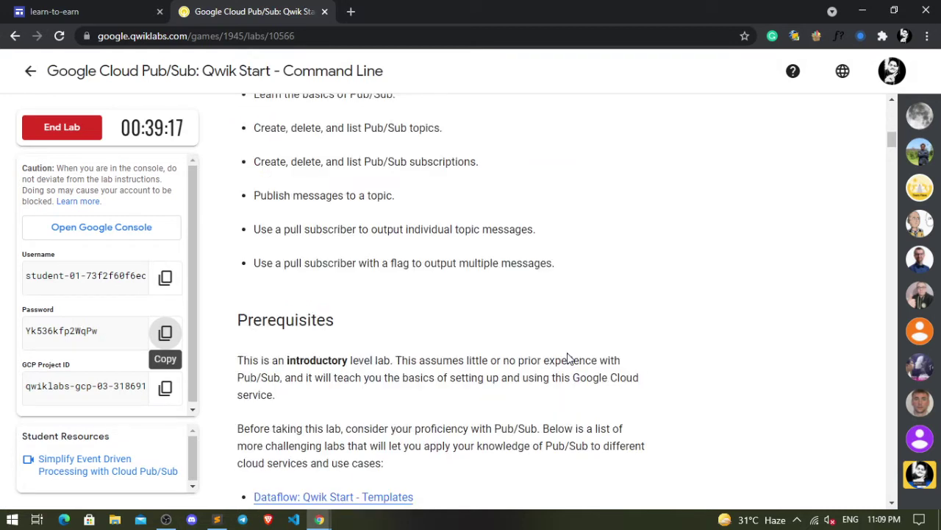
pyautogui.scroll(-1, 568, 358)
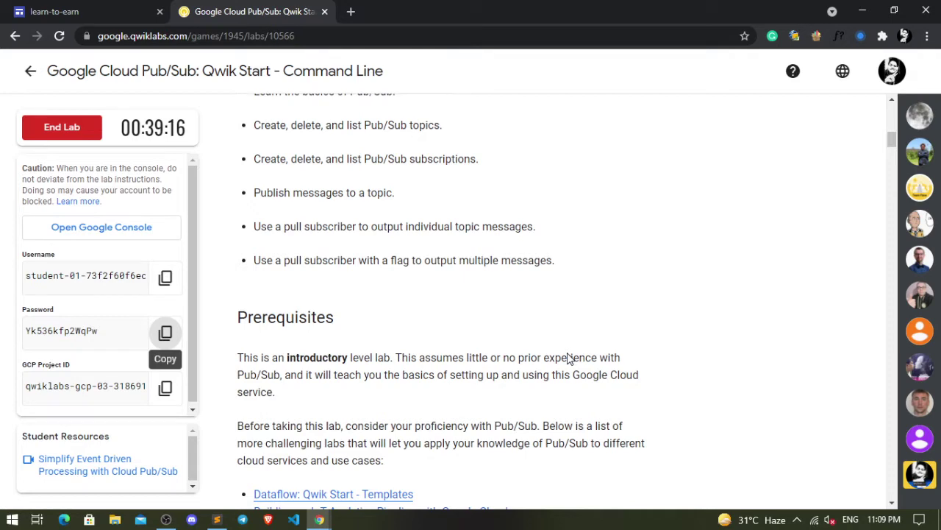
pyautogui.scroll(-6, 567, 352)
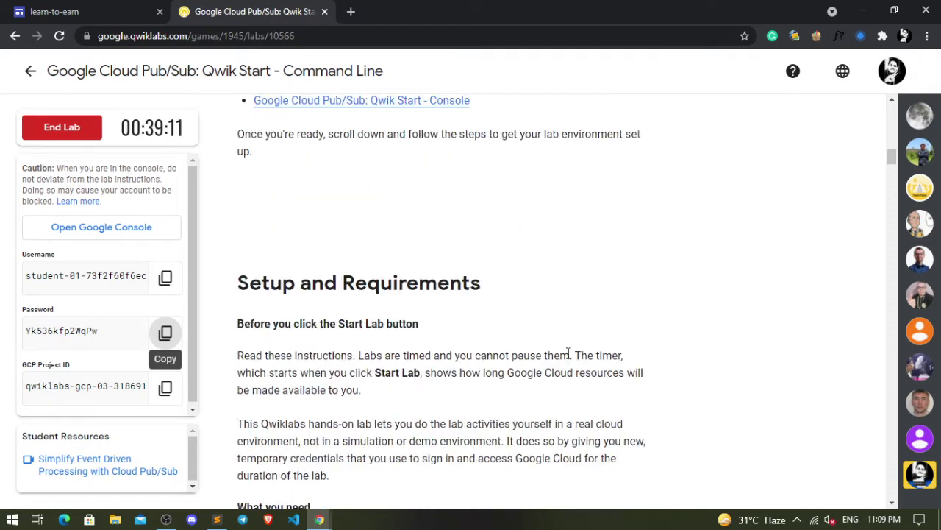
pyautogui.scroll(-2, 568, 355)
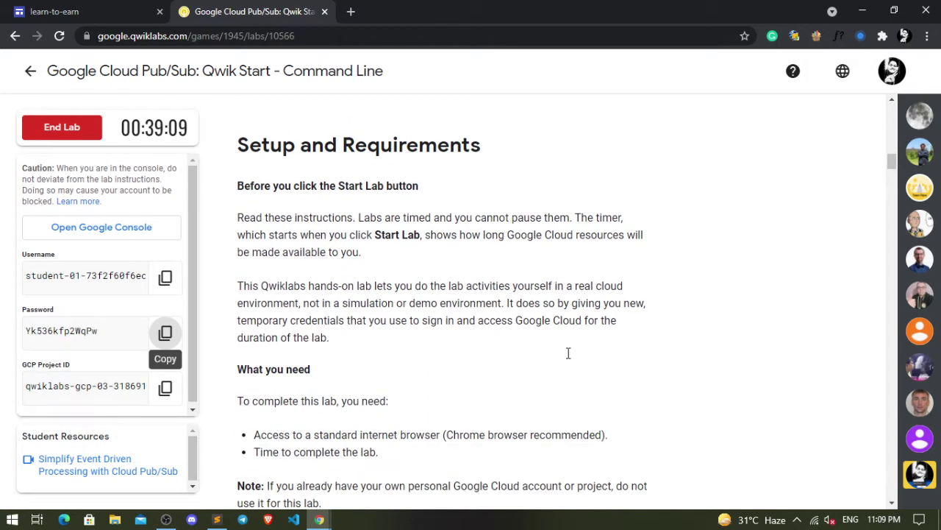
pyautogui.scroll(-5, 568, 358)
pyautogui.scroll(-3, 568, 357)
pyautogui.scroll(-3, 570, 356)
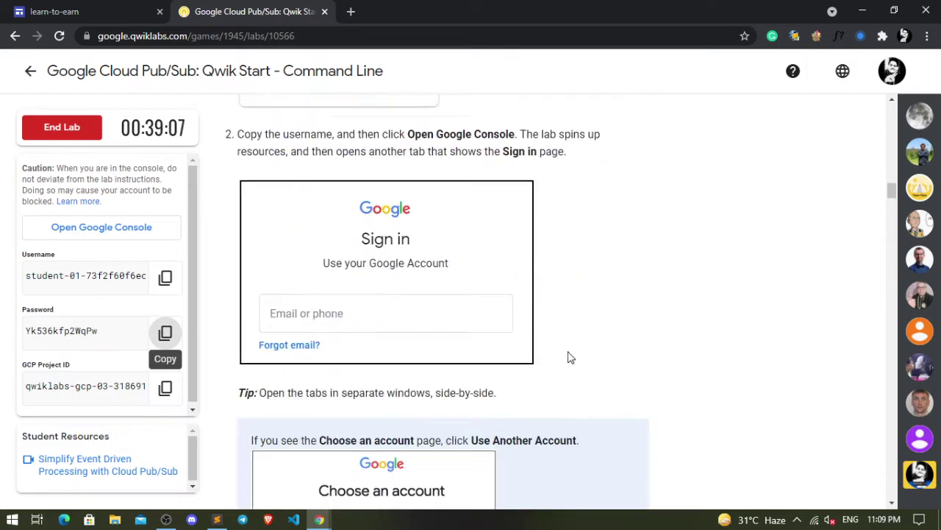
pyautogui.scroll(-2, 570, 357)
pyautogui.scroll(-2, 568, 356)
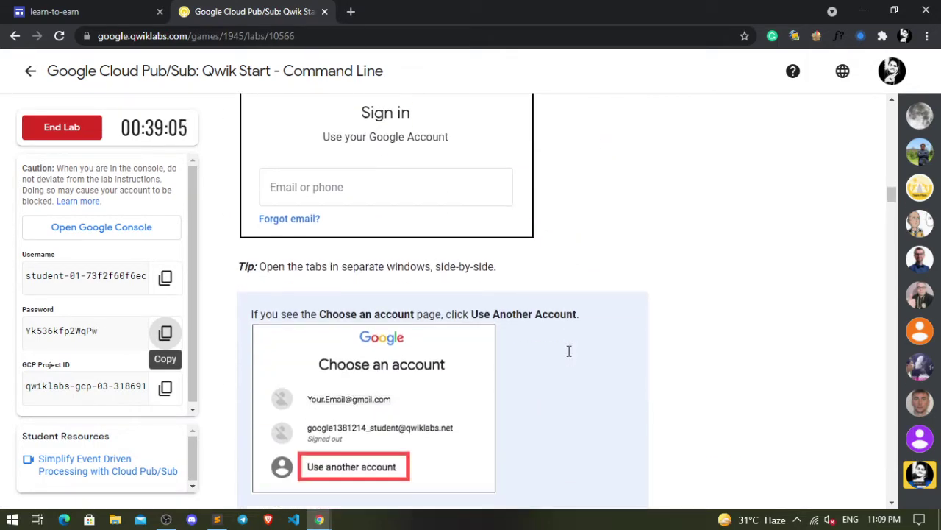
pyautogui.scroll(-3, 568, 355)
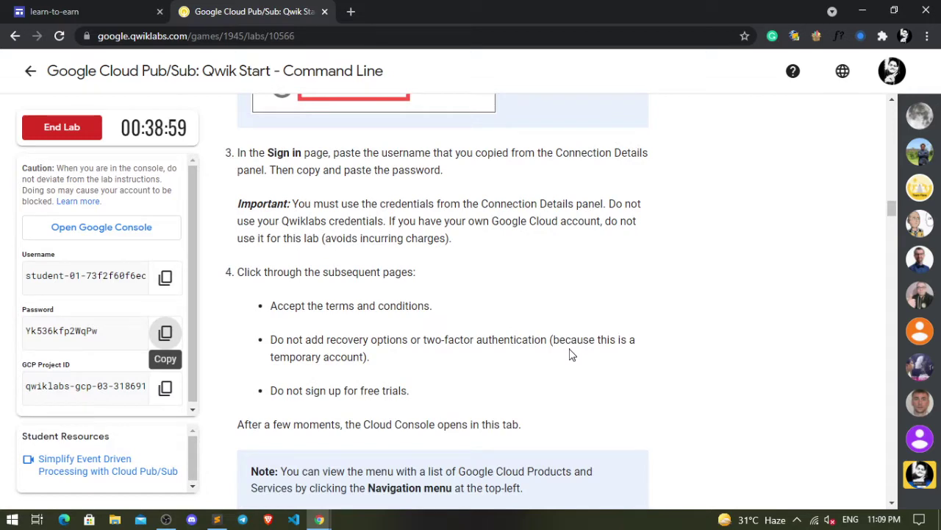
pyautogui.scroll(-2, 571, 355)
pyautogui.scroll(-2, 570, 354)
pyautogui.scroll(-1, 570, 354)
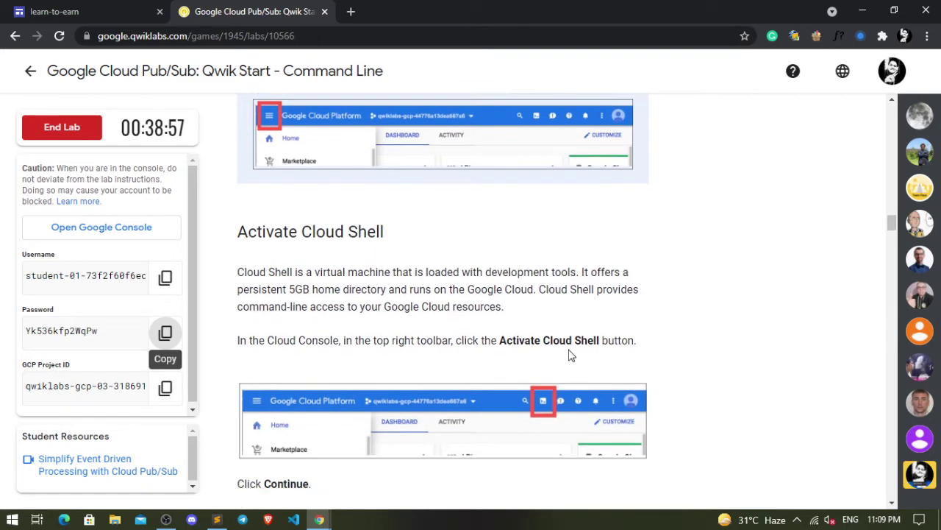
pyautogui.scroll(-2, 570, 355)
pyautogui.scroll(-1, 571, 352)
pyautogui.scroll(-1, 569, 342)
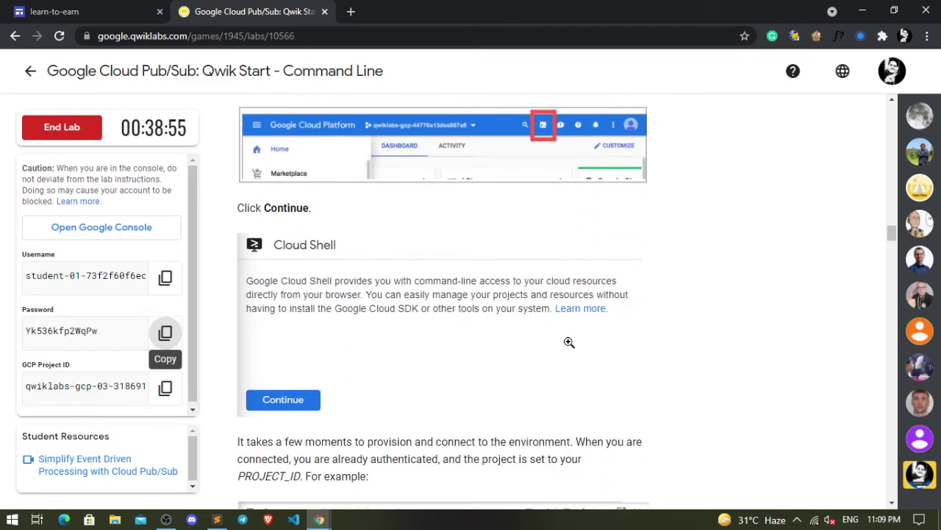
pyautogui.hotkey('alt', 'Tab')
# Activate Cloud Shell, make its terminal panel taller, and return to the gcloud auth list instructions
pyautogui.click(806, 70)
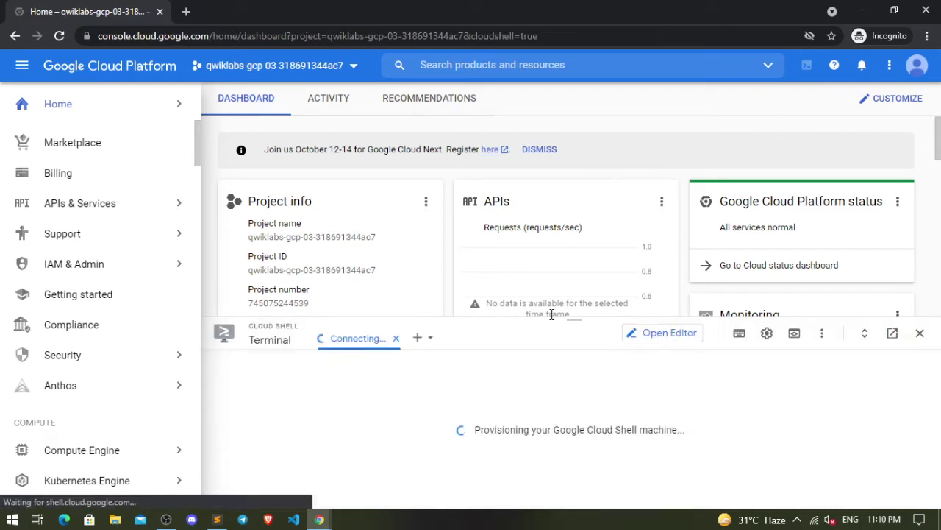
pyautogui.moveTo(577, 317); pyautogui.dragTo(577, 184)
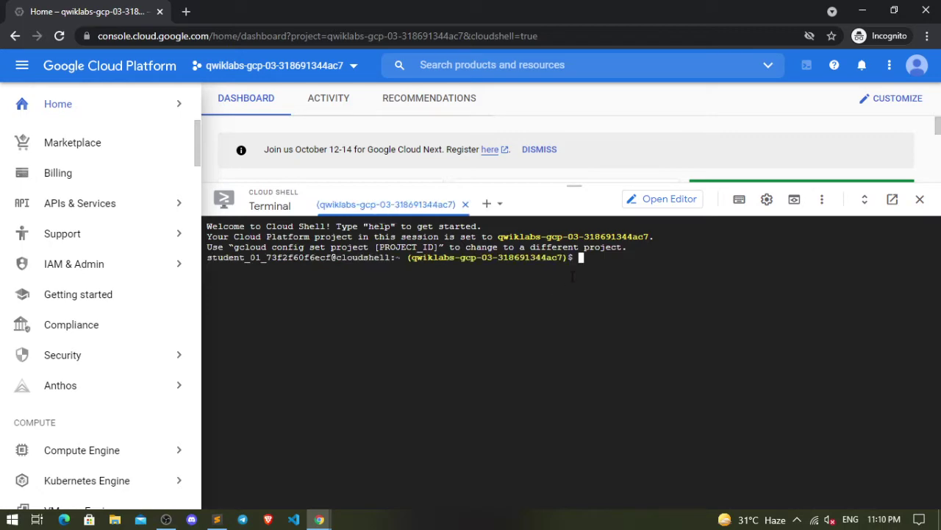
pyautogui.hotkey('alt', 'Tab')
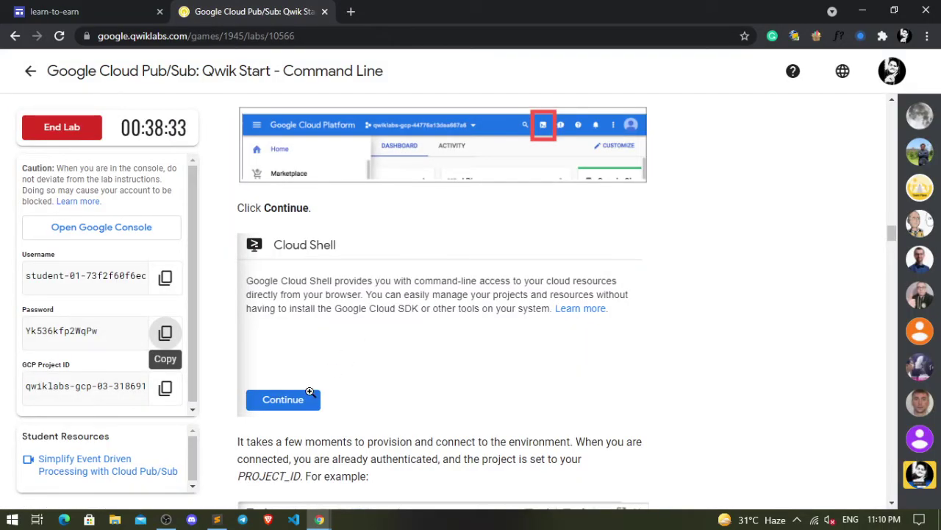
pyautogui.scroll(-4, 313, 397)
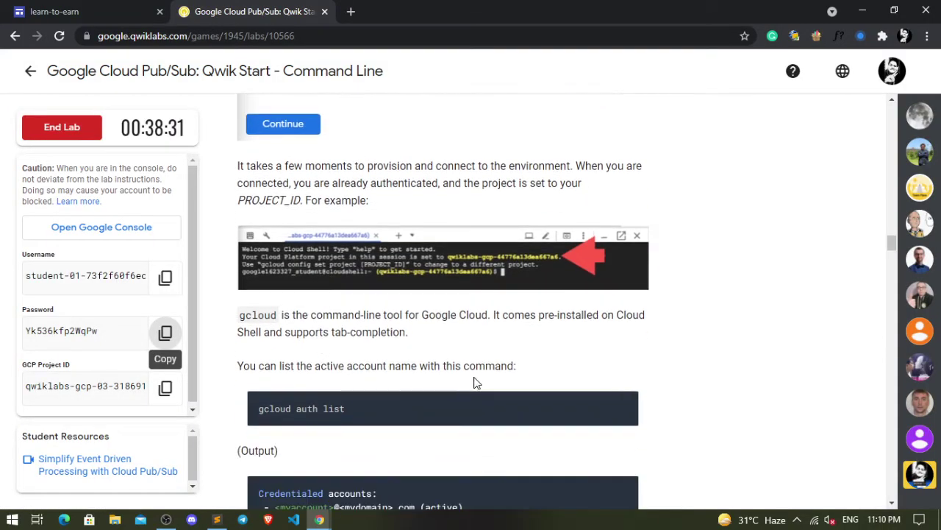
# Run gcloud auth list in Cloud Shell and authorize it to use the credentials
pyautogui.click(627, 403)
pyautogui.hotkey('alt', 'Tab')
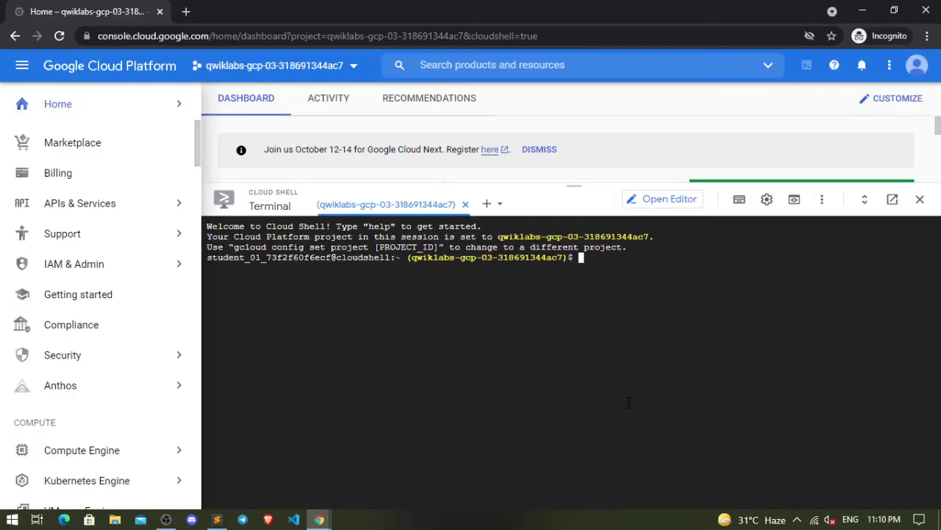
pyautogui.hotkey('ctrl', 'v')
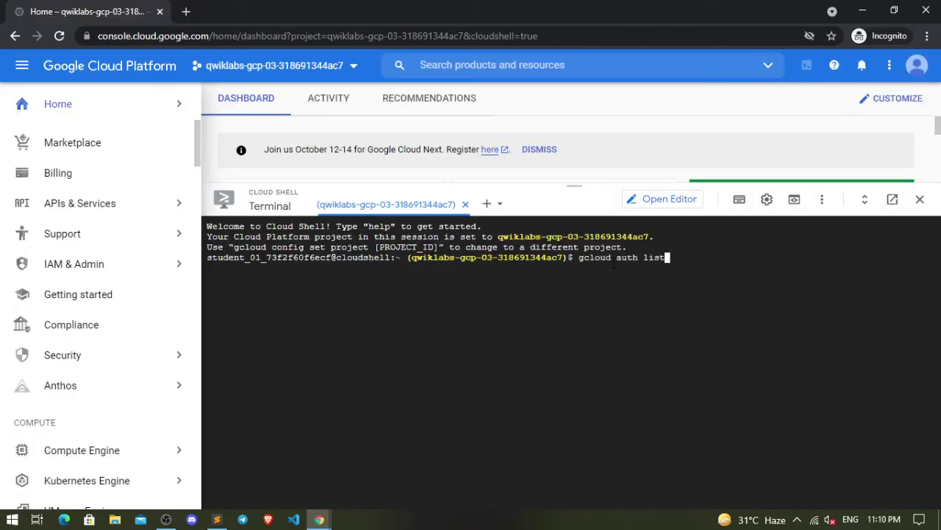
pyautogui.press('Return')
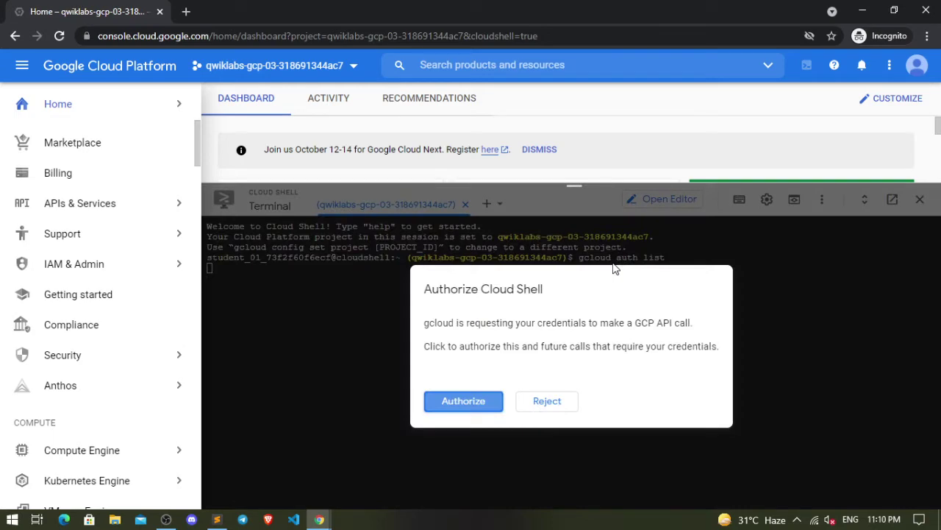
pyautogui.click(475, 403)
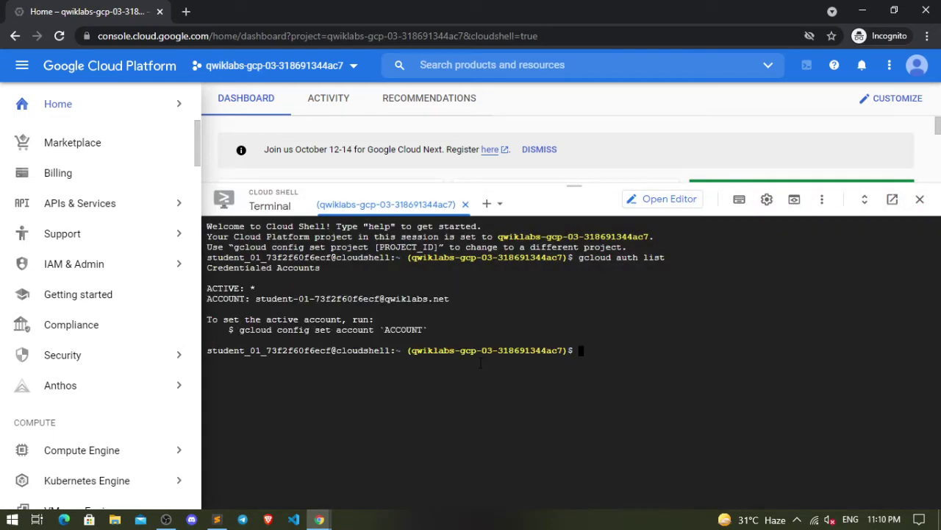
pyautogui.hotkey('alt', 'Tab')
pyautogui.scroll(-2, 507, 331)
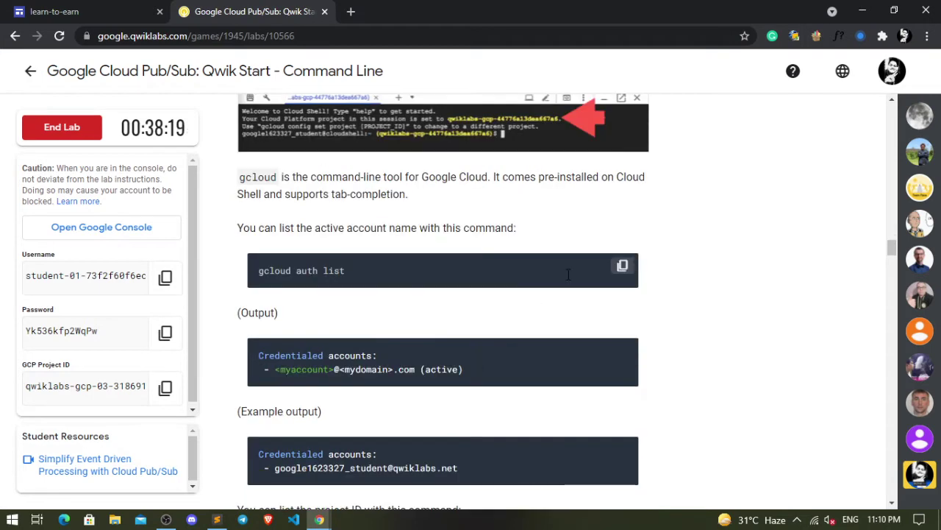
pyautogui.scroll(-2, 570, 280)
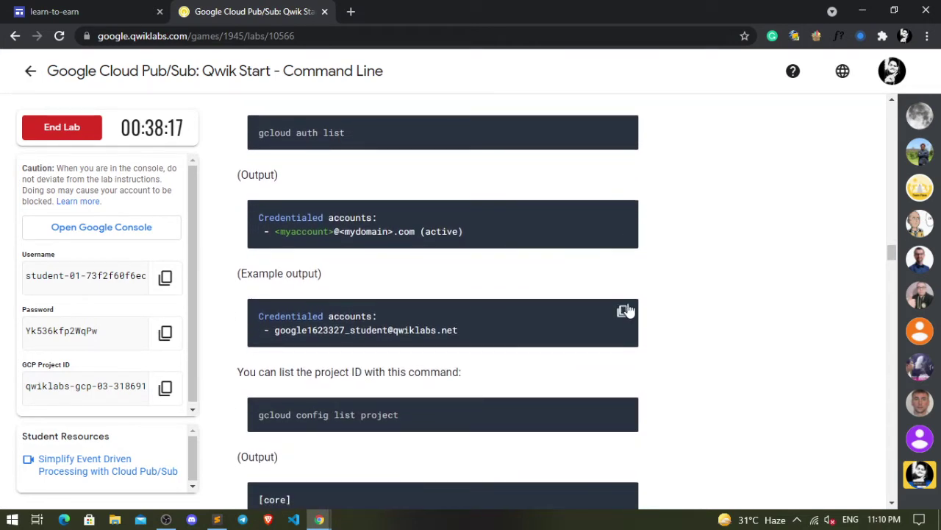
pyautogui.scroll(-2, 630, 319)
# Run gcloud config list project, then scroll the instructions to The Pub/Sub basics
pyautogui.click(623, 273)
pyautogui.hotkey('alt', 'Tab')
pyautogui.hotkey('ctrl', 'v')
pyautogui.press('Return')
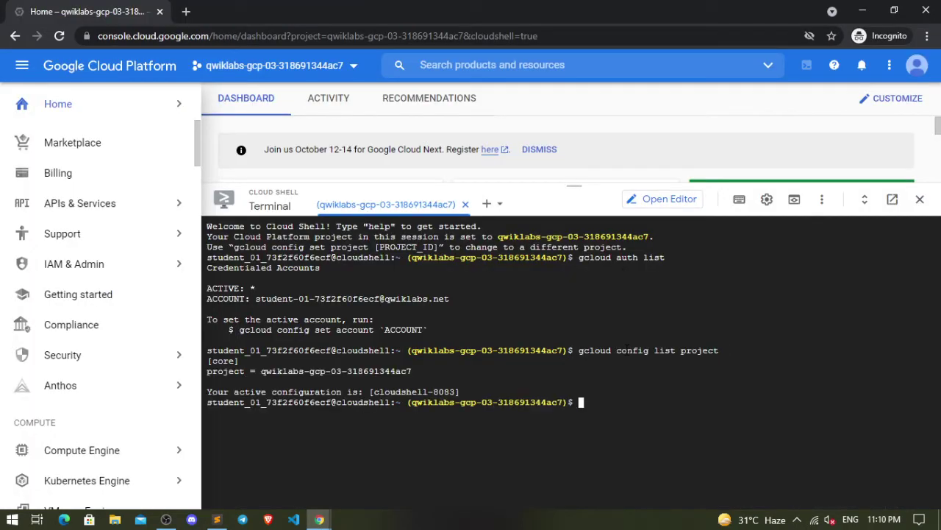
pyautogui.press('alt')
pyautogui.hotkey('alt', 'Tab')
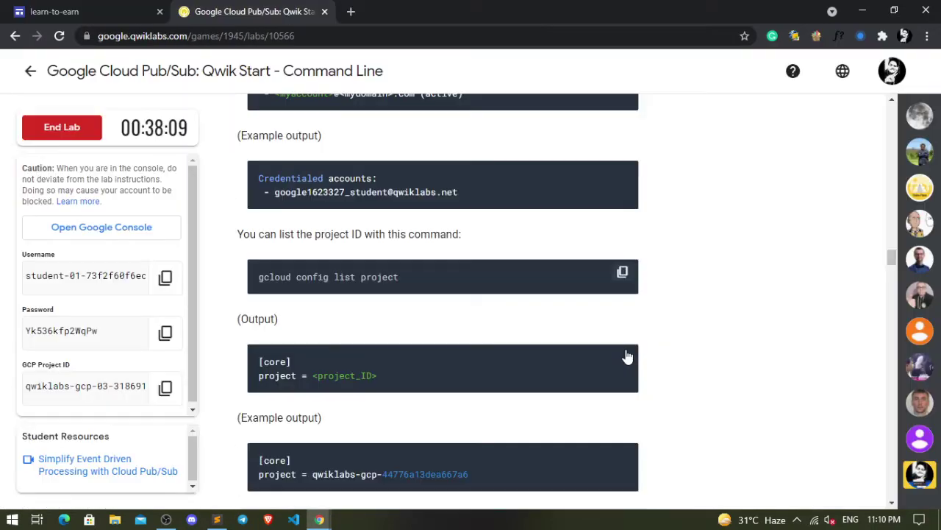
pyautogui.scroll(-1, 508, 373)
pyautogui.scroll(-2, 508, 372)
pyautogui.scroll(-2, 509, 368)
pyautogui.scroll(-1, 509, 366)
pyautogui.scroll(-2, 509, 366)
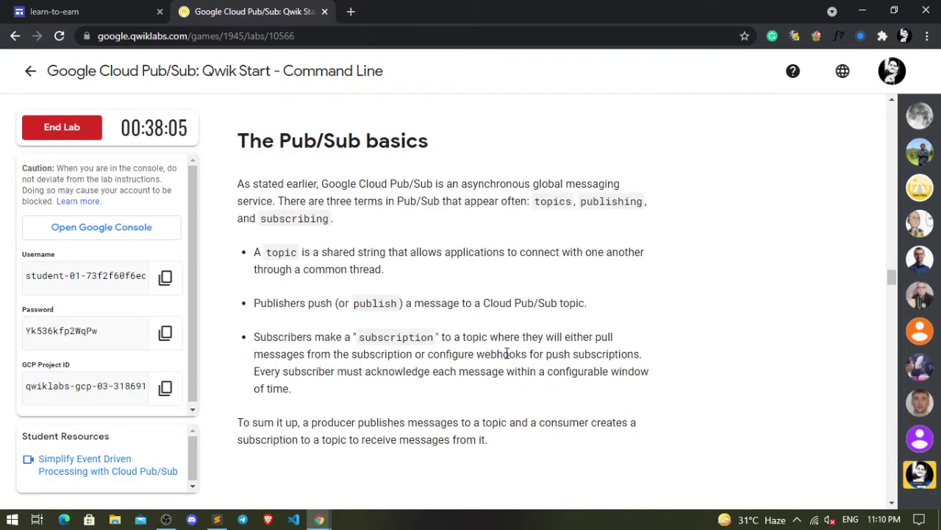
pyautogui.scroll(-1, 584, 217)
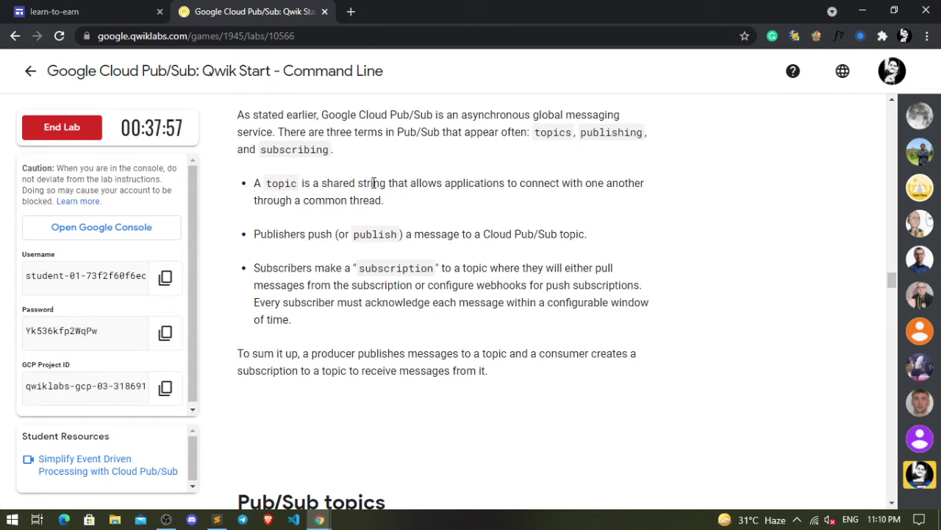
# Run gcloud pubsub topics create myTopic in Cloud Shell
pyautogui.scroll(-2, 377, 184)
pyautogui.scroll(-2, 378, 184)
pyautogui.scroll(-1, 378, 185)
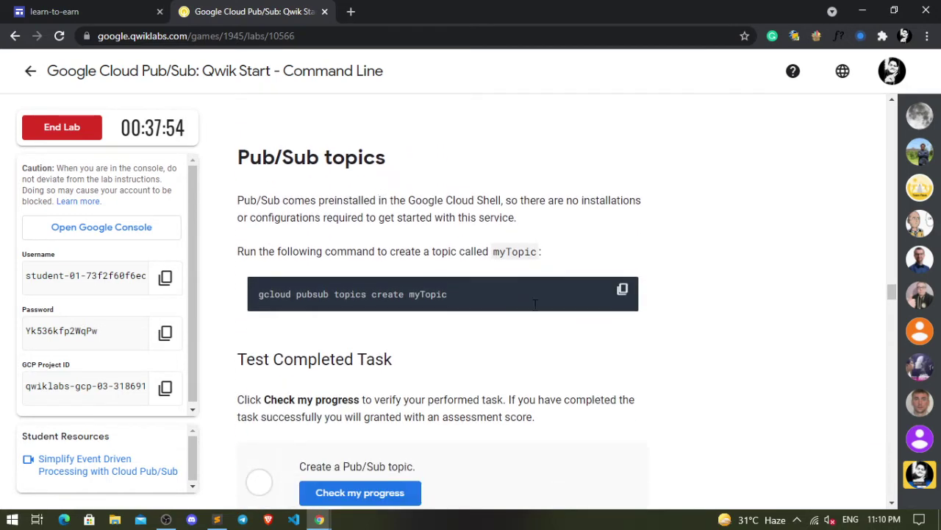
pyautogui.click(622, 289)
pyautogui.hotkey('alt', 'Tab')
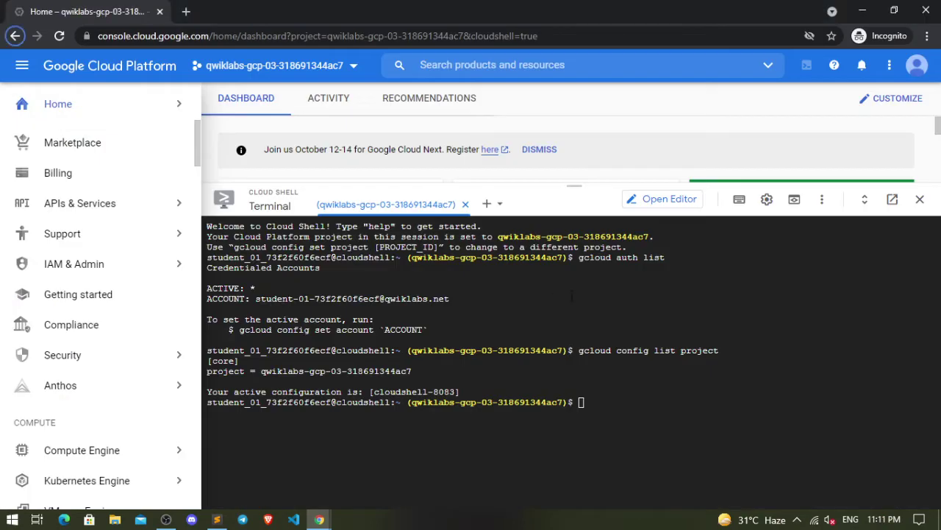
pyautogui.click(603, 405)
pyautogui.hotkey('ctrl', 'v')
pyautogui.press('Return')
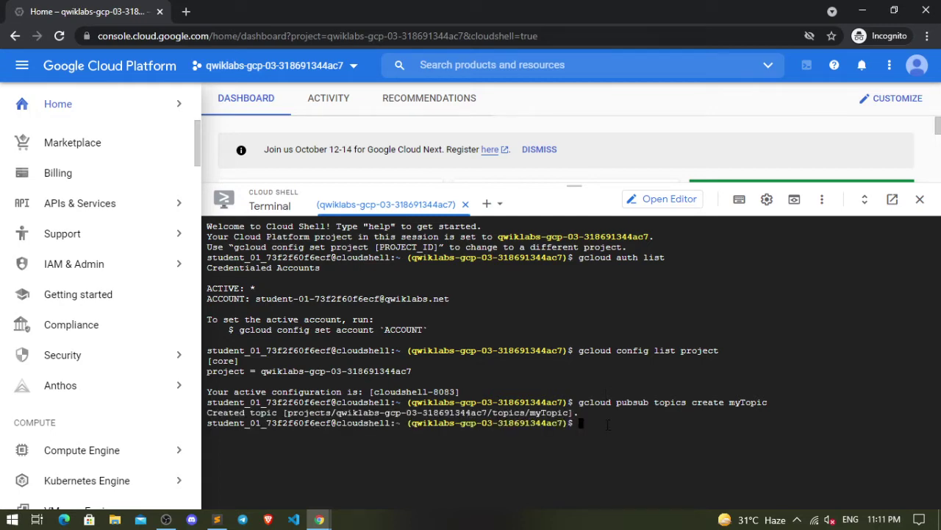
# Check progress so the lab's Create a Pub/Sub topic task is marked complete
pyautogui.hotkey('alt', 'Tab')
pyautogui.scroll(-1, 477, 415)
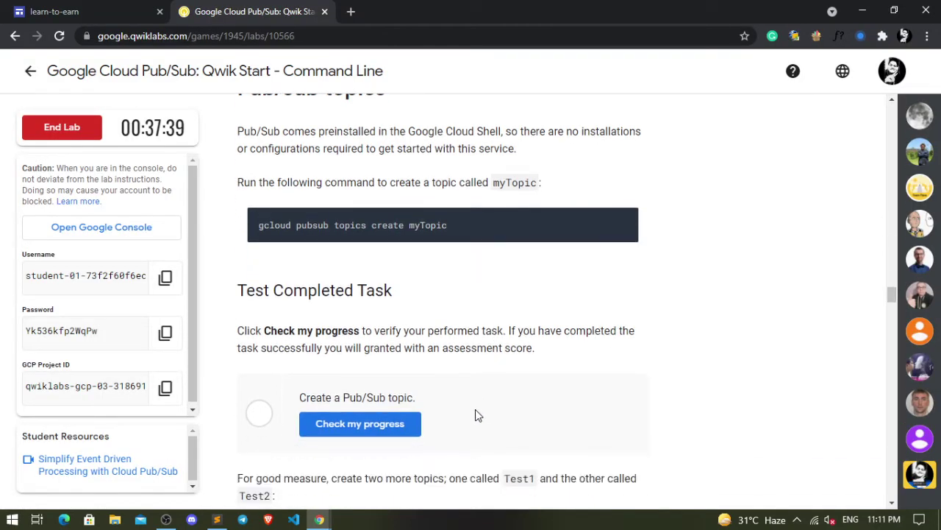
pyautogui.click(386, 422)
pyautogui.scroll(-1, 385, 420)
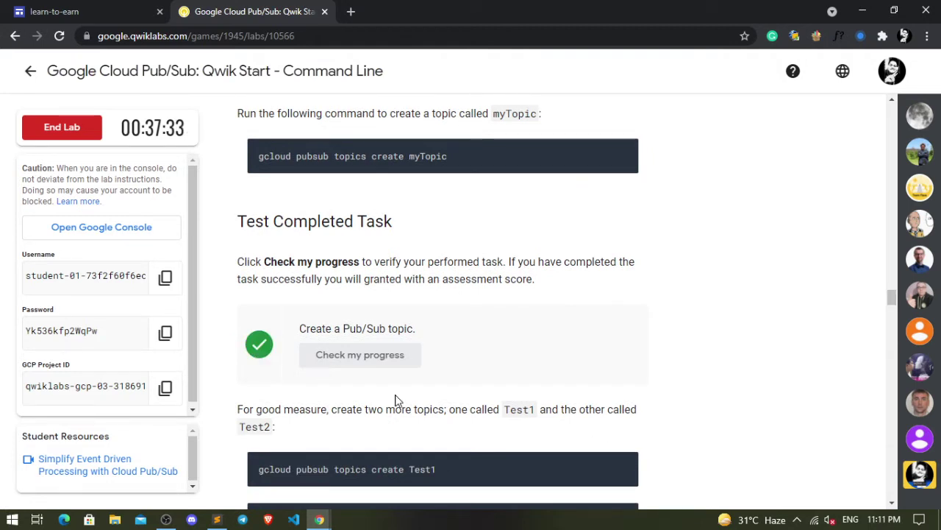
pyautogui.scroll(-2, 395, 399)
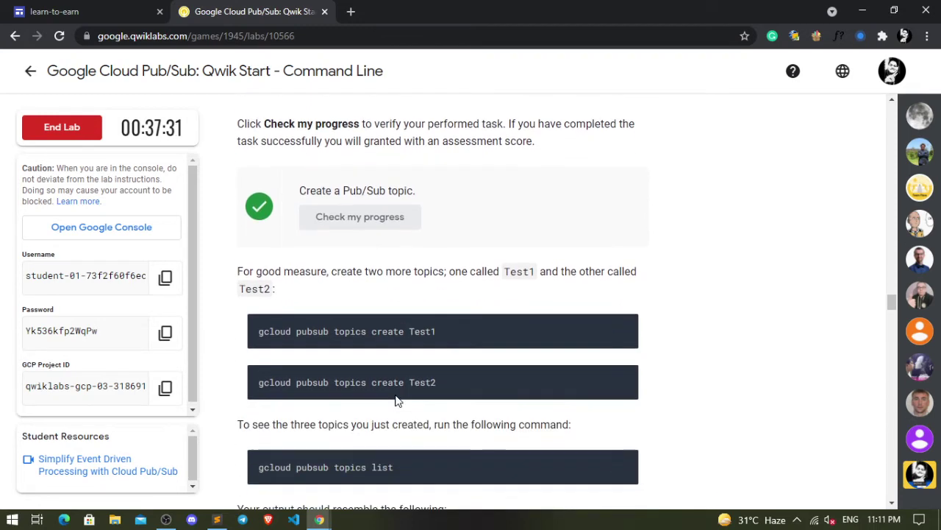
# Create topics Test1 and Test2, reusing the previous command with the name changed
pyautogui.click(622, 326)
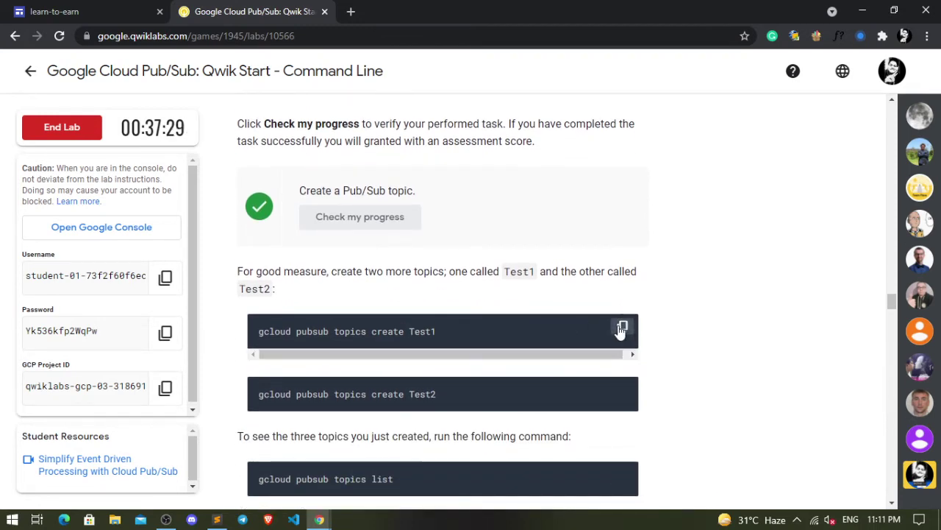
pyautogui.hotkey('alt', 'Tab')
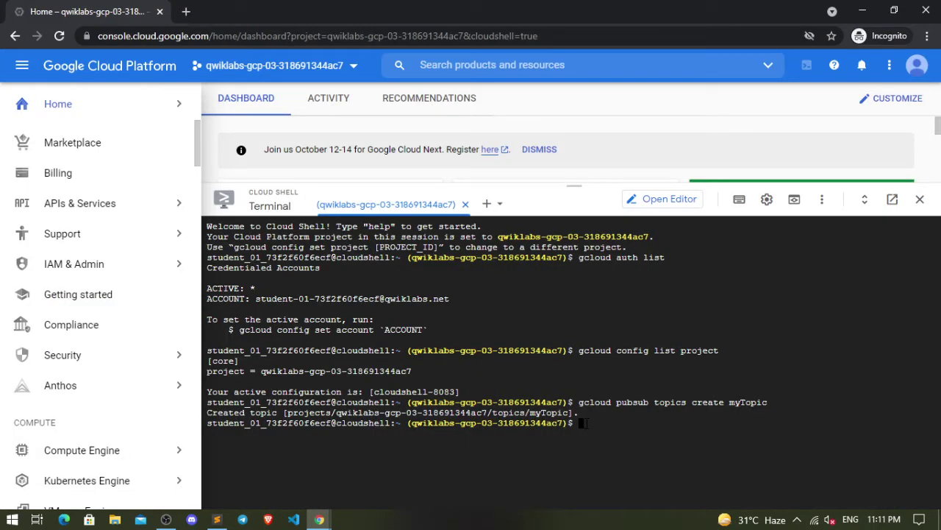
pyautogui.hotkey('ctrl', 'v')
pyautogui.press('Return')
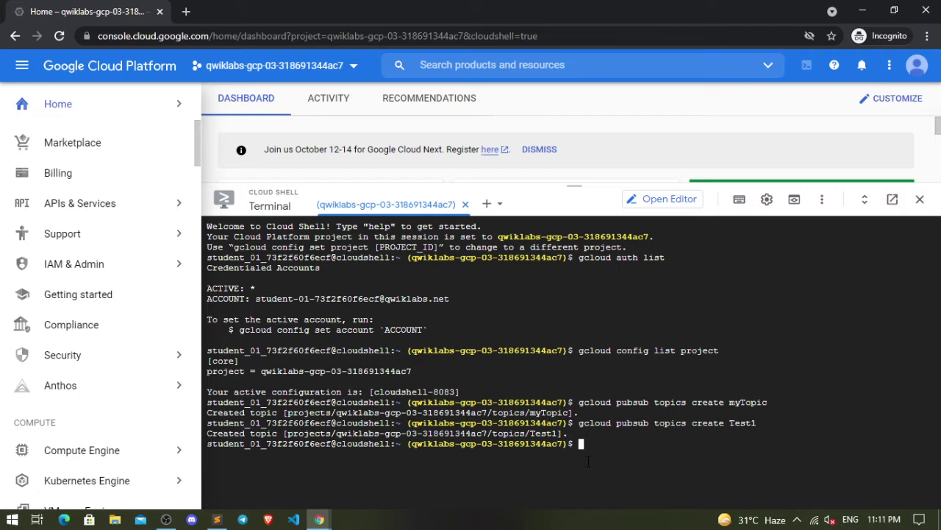
pyautogui.hotkey('alt', 'Tab')
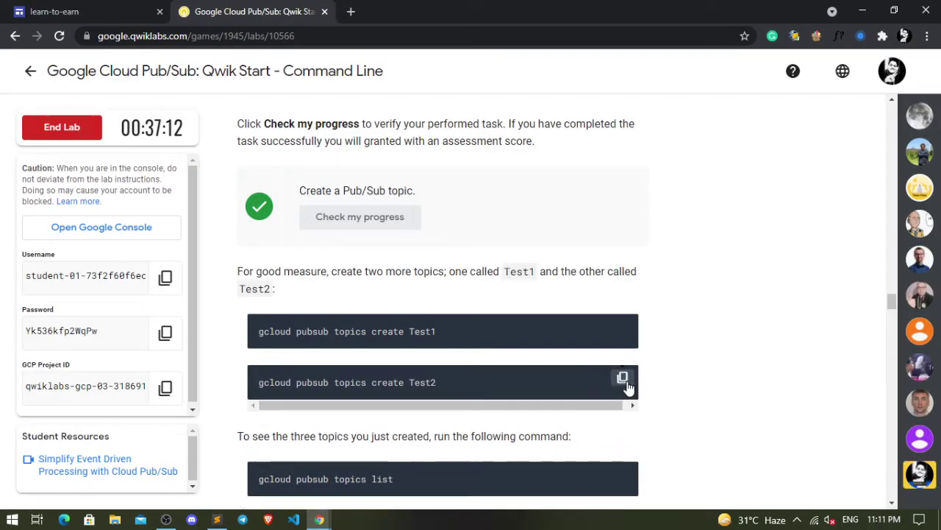
pyautogui.hotkey('alt', 'Tab')
pyautogui.press('Up')
pyautogui.press('BackSpace')
pyautogui.write('2')
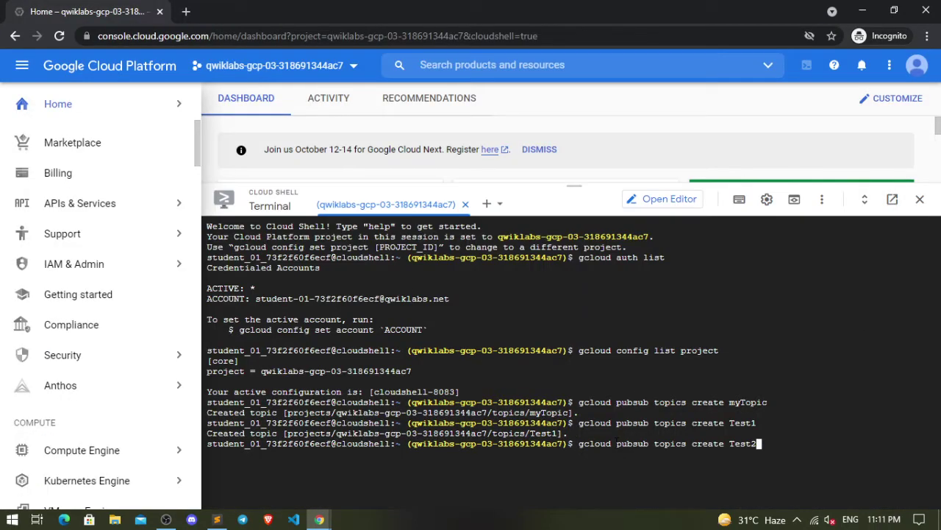
pyautogui.press('Return')
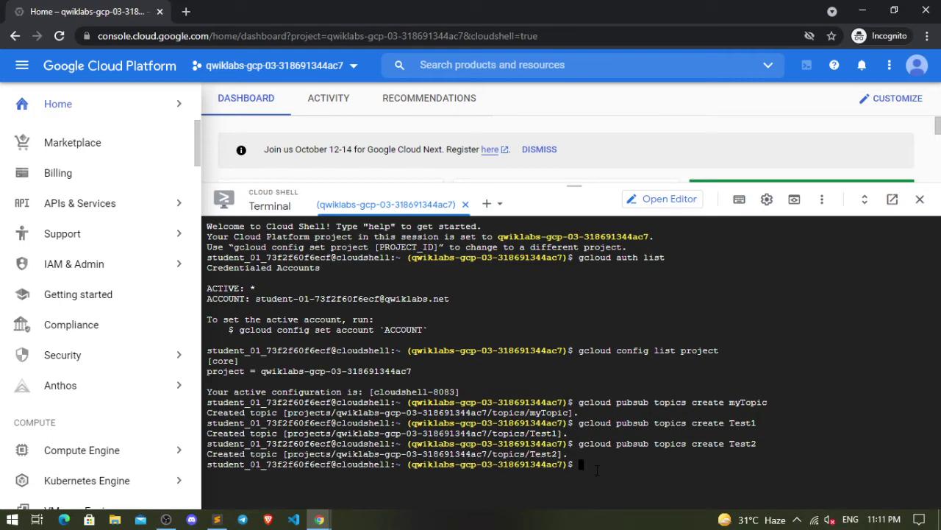
# Run gcloud pubsub topics list to show myTopic, Test1 and Test2
pyautogui.hotkey('alt', 'Tab')
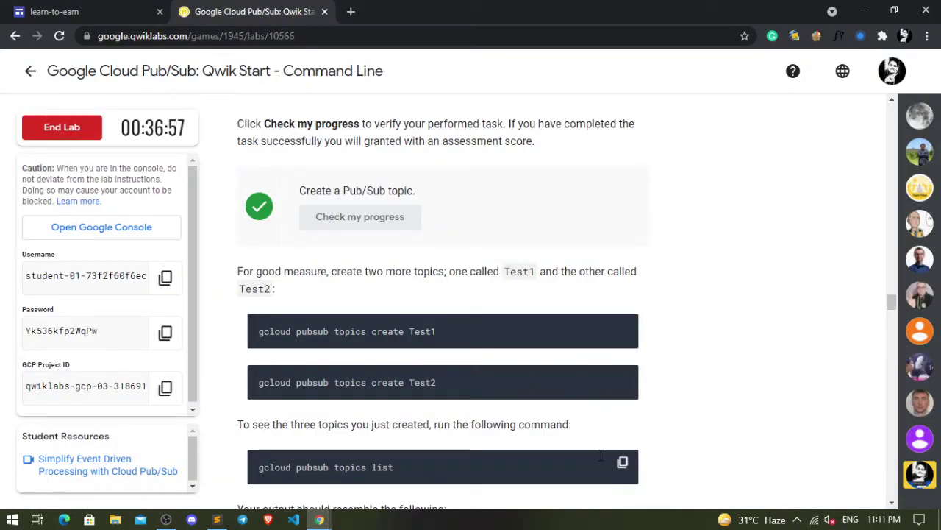
pyautogui.scroll(-1, 599, 455)
pyautogui.scroll(-1, 600, 455)
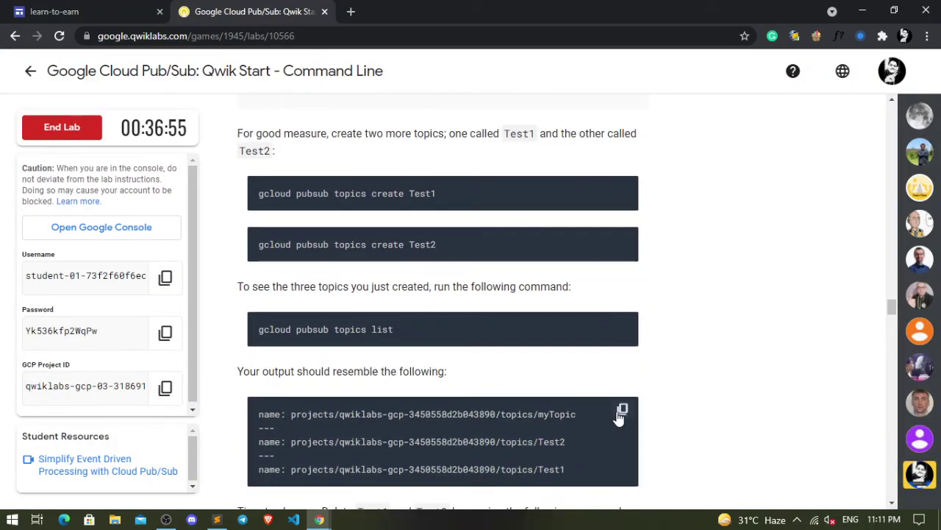
pyautogui.scroll(-2, 620, 416)
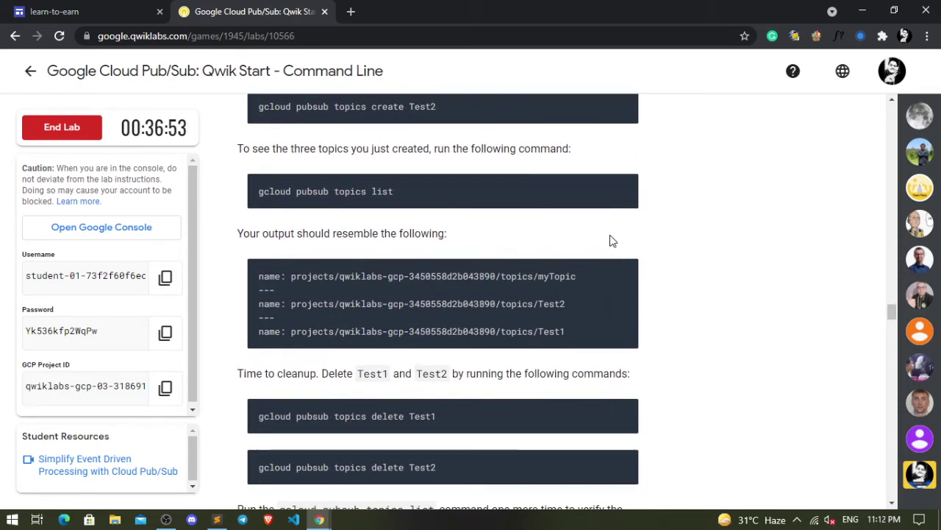
pyautogui.click(622, 188)
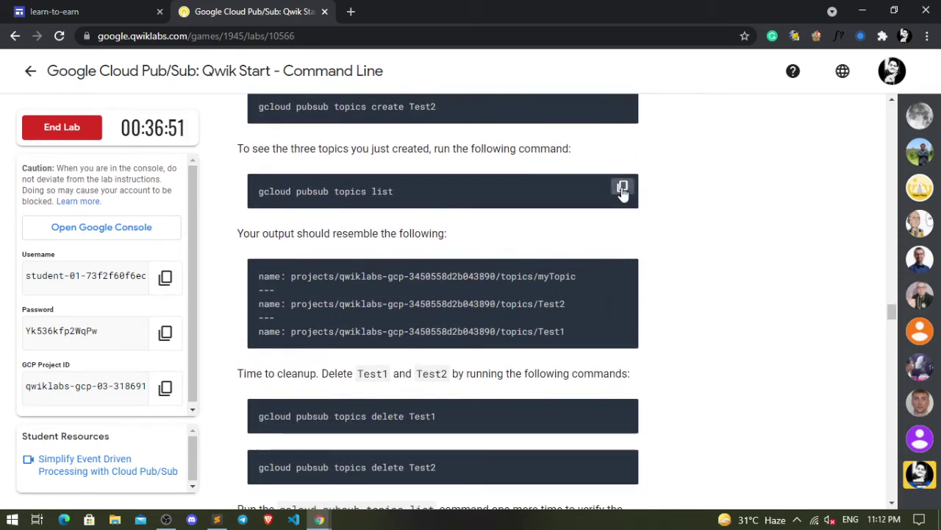
pyautogui.hotkey('alt', 'Tab')
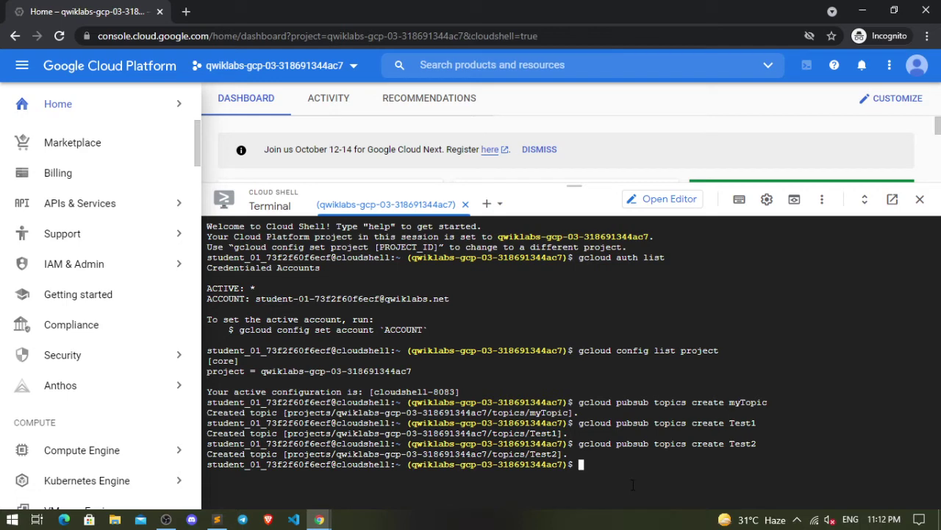
pyautogui.hotkey('ctrl', 'v')
pyautogui.press('Return')
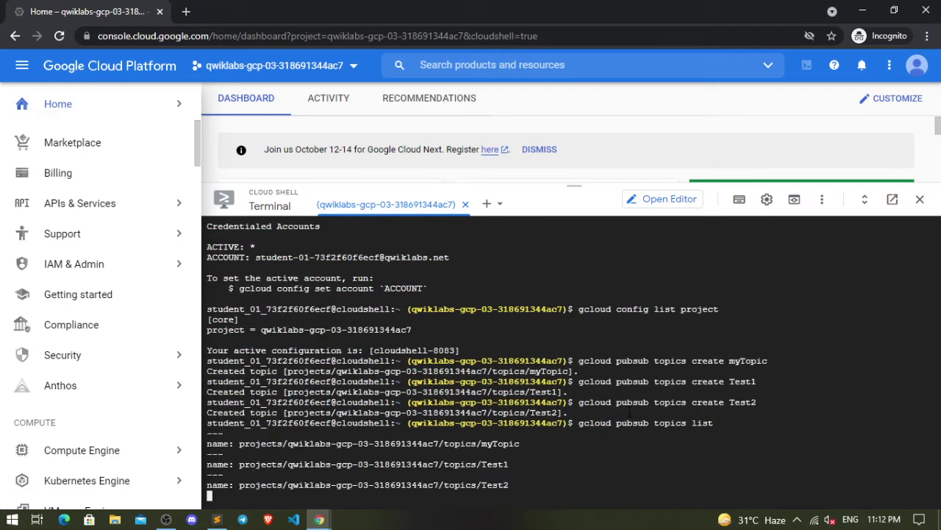
pyautogui.hotkey('alt', 'Tab')
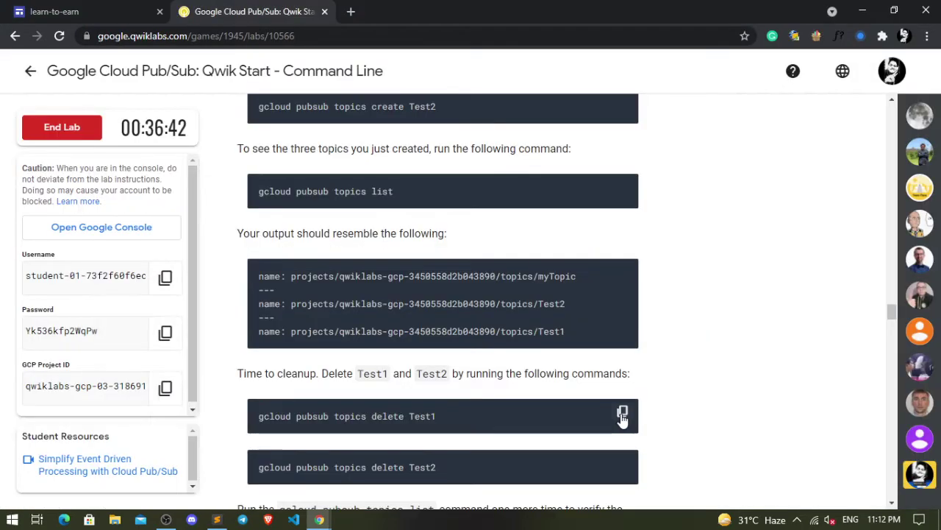
pyautogui.scroll(-1, 622, 283)
# Delete topics Test1 and Test2 with gcloud pubsub topics delete
pyautogui.click(623, 346)
pyautogui.hotkey('alt', 'Tab')
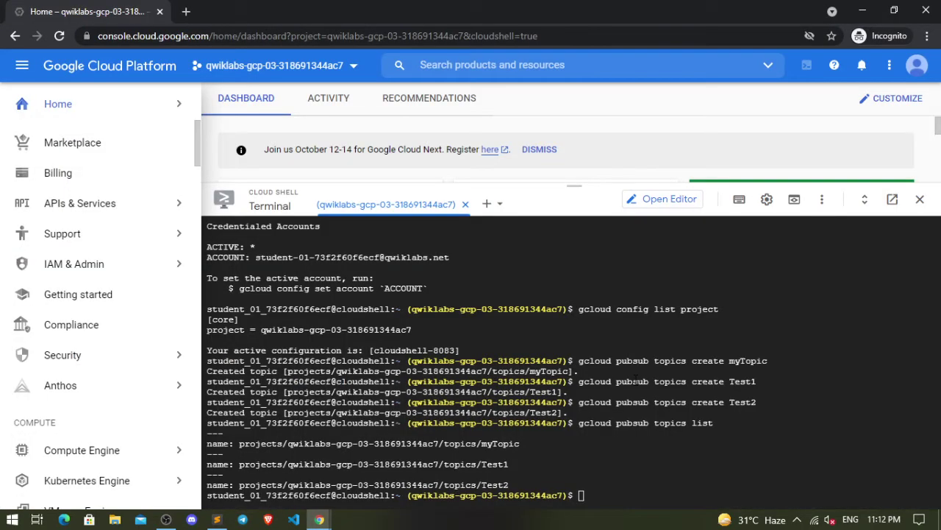
pyautogui.hotkey('ctrl', 'v')
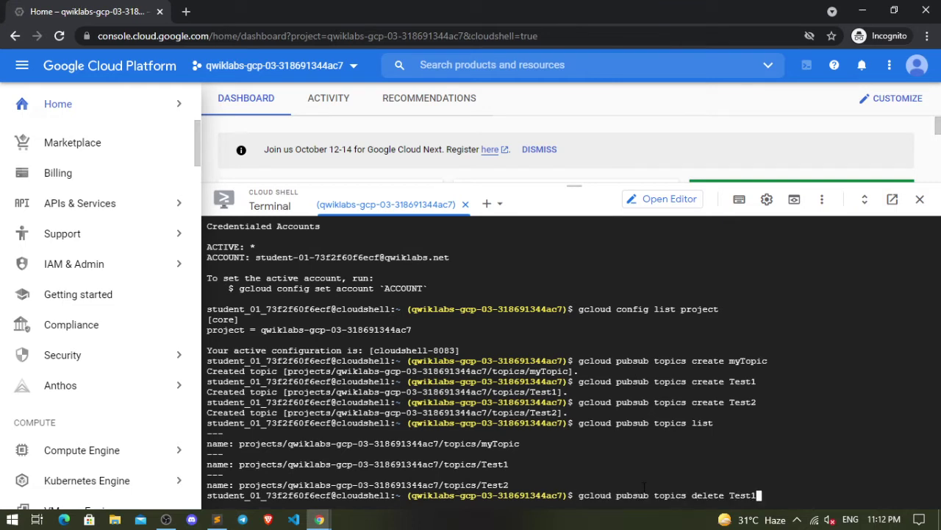
pyautogui.press('Return')
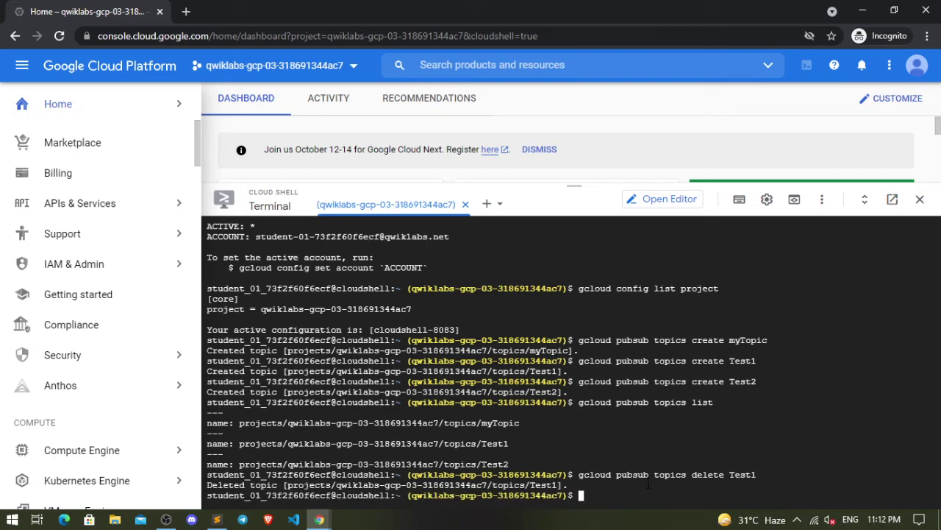
pyautogui.hotkey('alt', 'Tab')
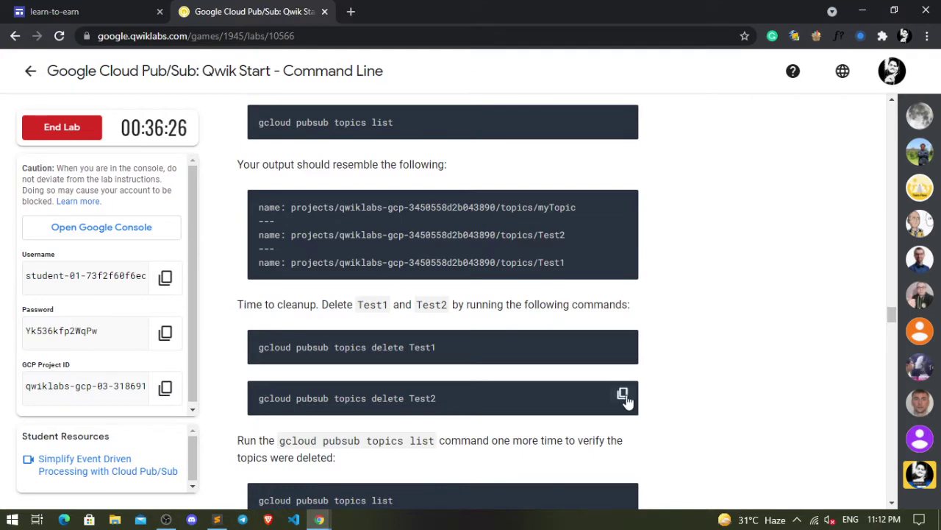
pyautogui.click(624, 397)
pyautogui.hotkey('alt', 'Tab')
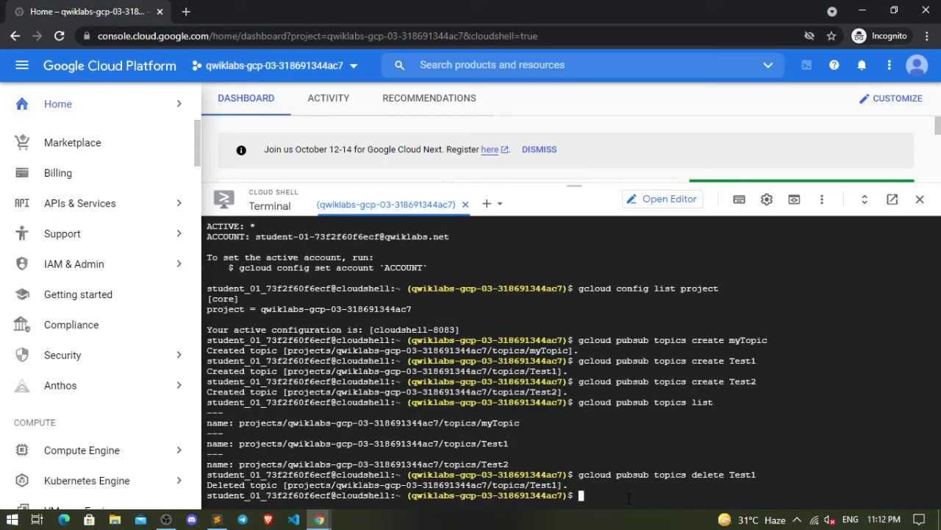
pyautogui.hotkey('ctrl', 'v')
pyautogui.press('Return')
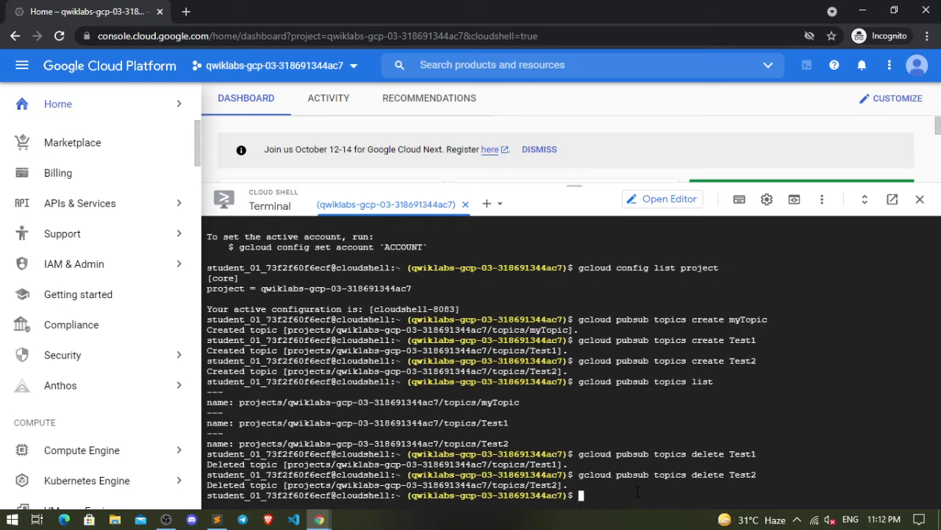
pyautogui.hotkey('alt', 'Tab')
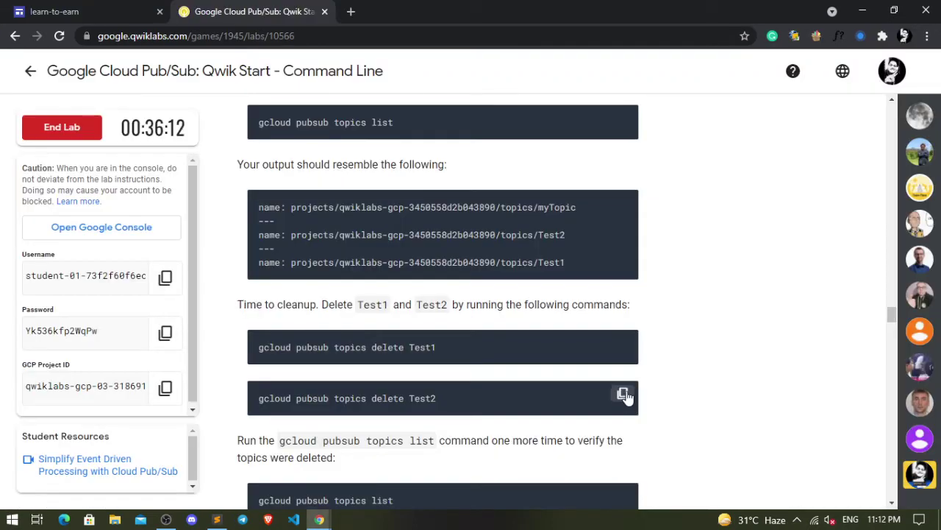
pyautogui.scroll(-2, 626, 397)
# List the topics again to confirm only myTopic remains
pyautogui.click(623, 357)
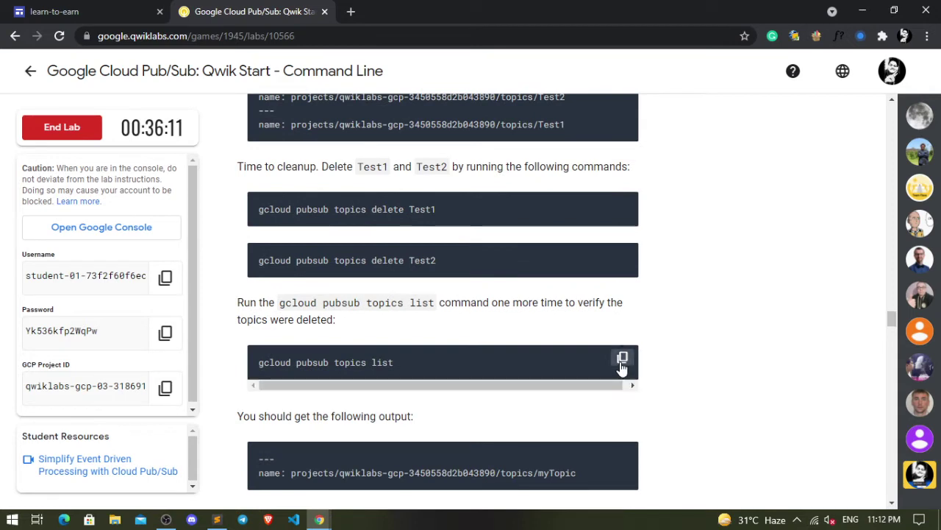
pyautogui.hotkey('alt', 'Tab')
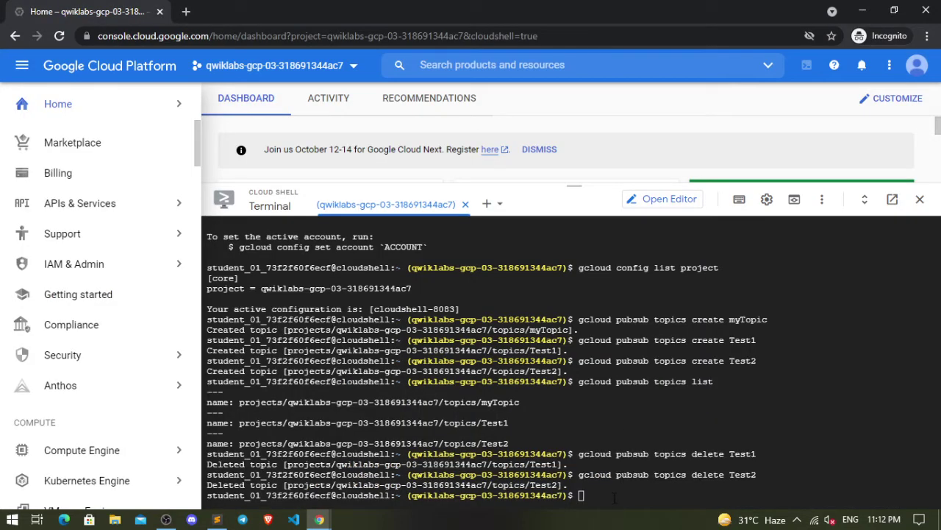
pyautogui.hotkey('ctrl', 'v')
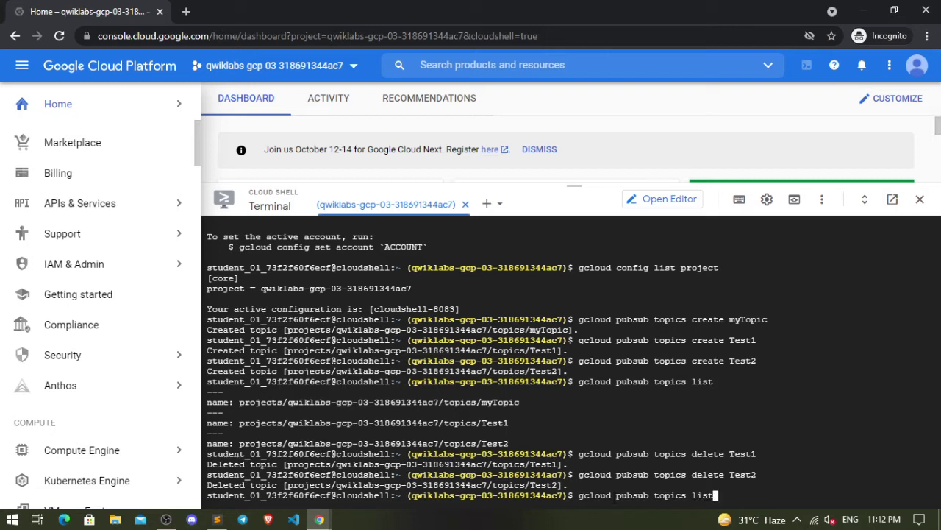
pyautogui.press('Return')
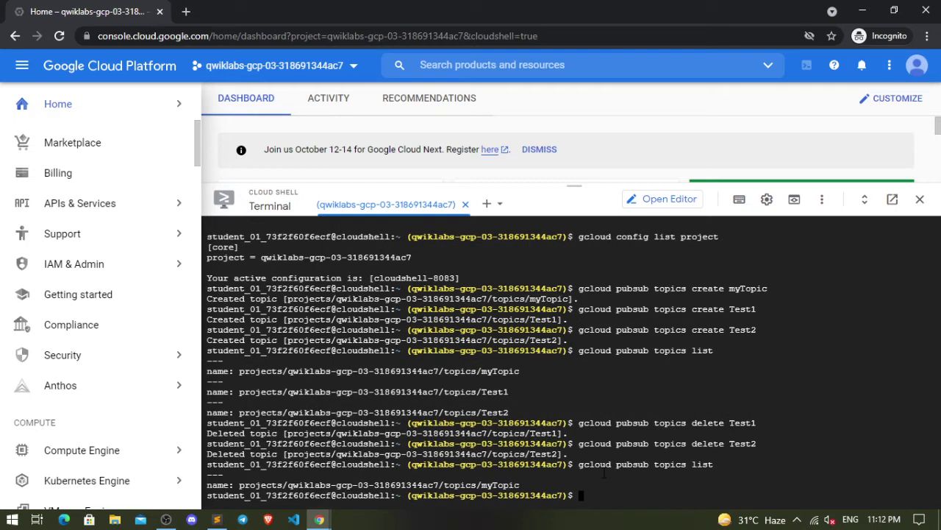
pyautogui.hotkey('alt', 'Tab')
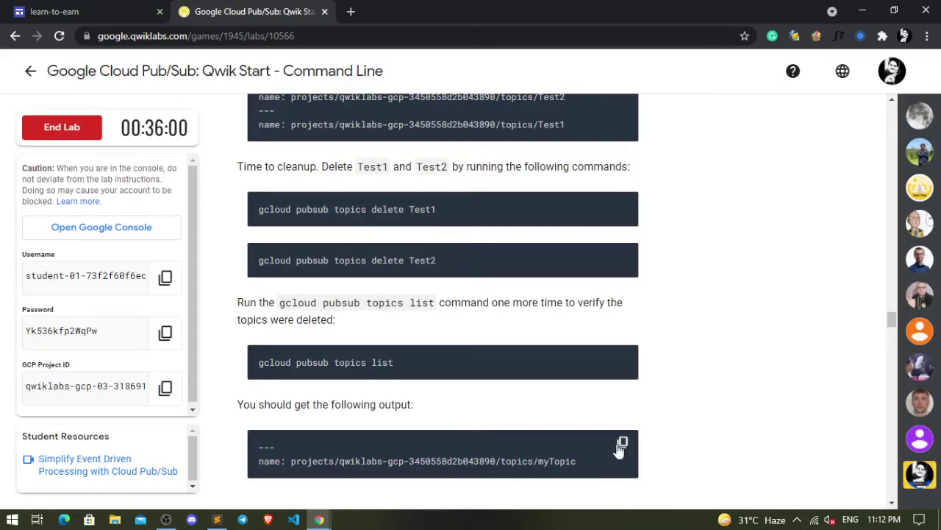
pyautogui.click(622, 445)
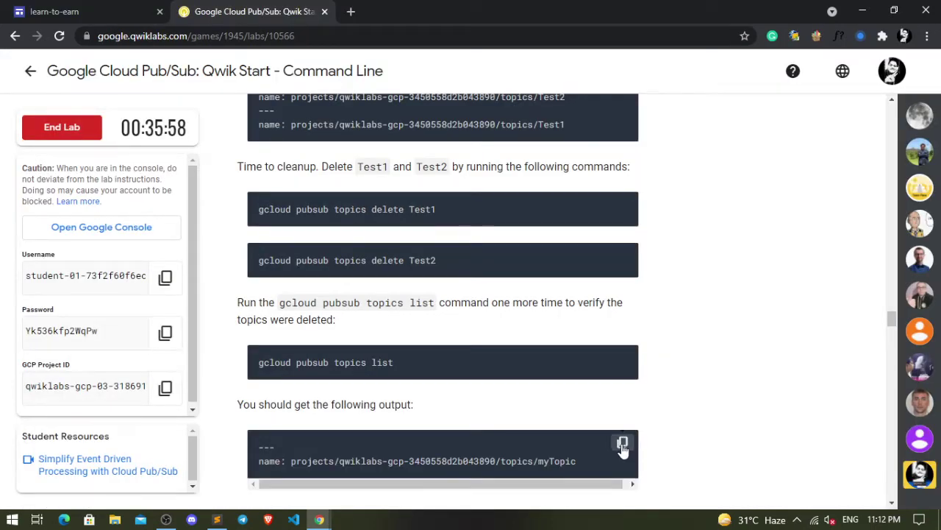
pyautogui.hotkey('alt', 'Tab')
pyautogui.hotkey('alt', 'Tab')
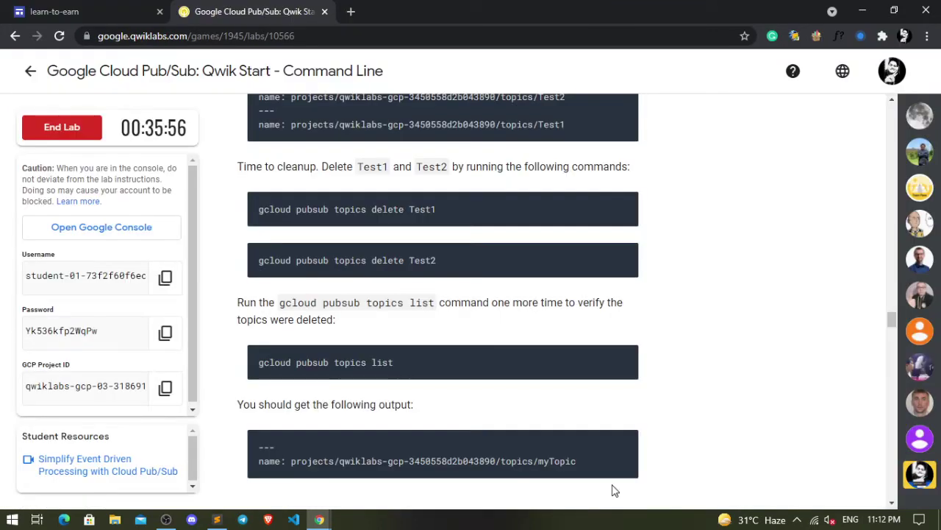
pyautogui.scroll(-1, 517, 405)
# Create the subscription mySubscription on myTopic in Cloud Shell
pyautogui.scroll(-3, 519, 395)
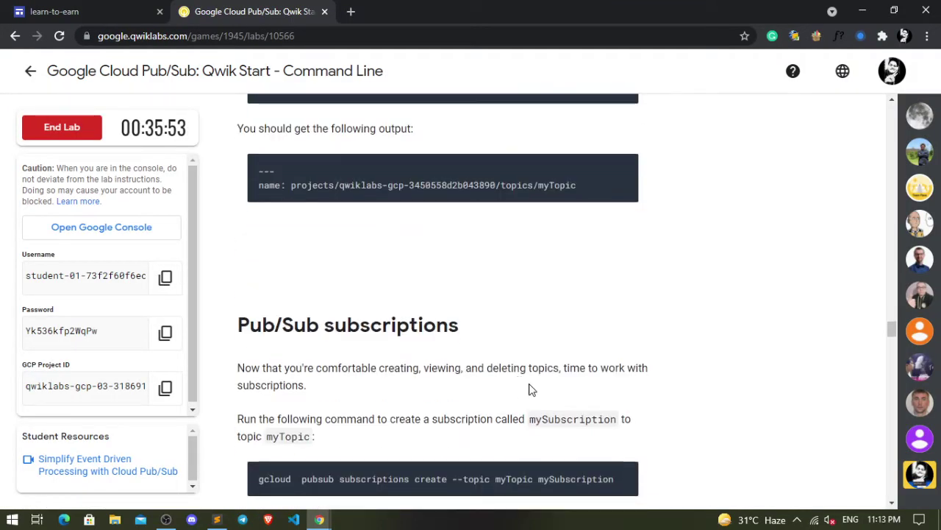
pyautogui.scroll(-3, 530, 391)
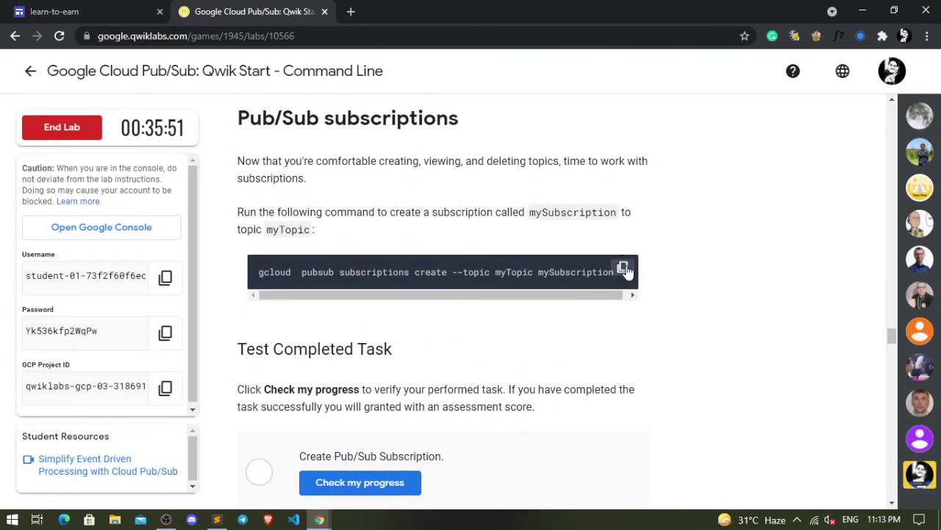
pyautogui.click(623, 269)
pyautogui.hotkey('alt', 'Tab')
pyautogui.hotkey('ctrl', 'v')
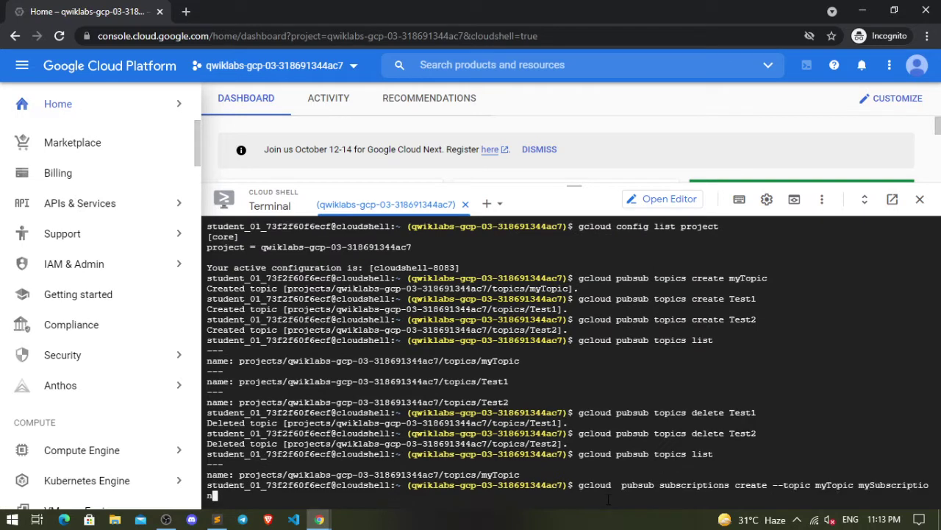
pyautogui.press('Return')
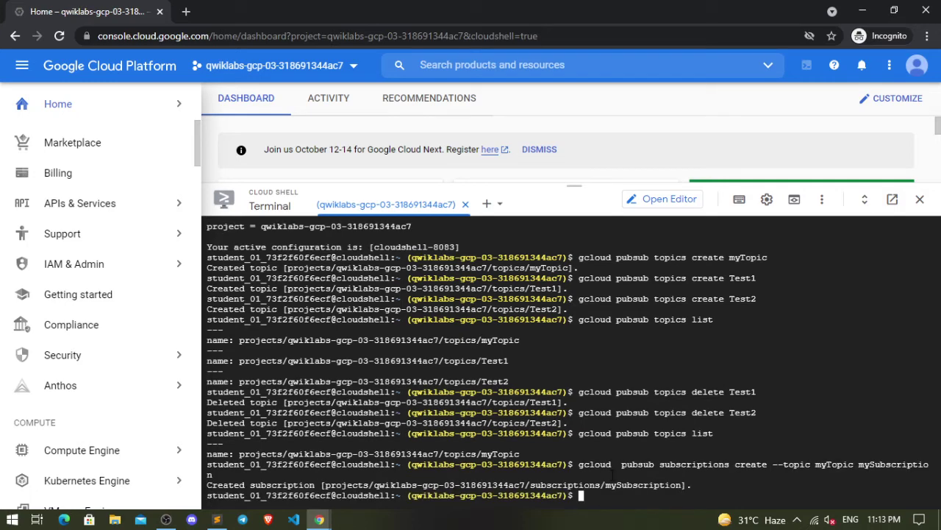
# Pass the Create Pub/Sub Subscription progress check and copy the Test1 subscription command
pyautogui.hotkey('alt', 'Tab')
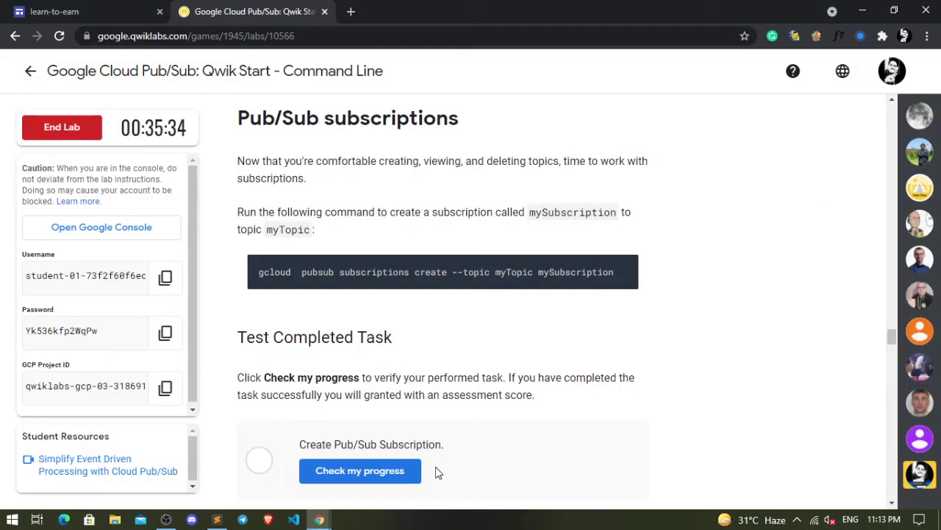
pyautogui.click(400, 472)
pyautogui.scroll(-2, 532, 414)
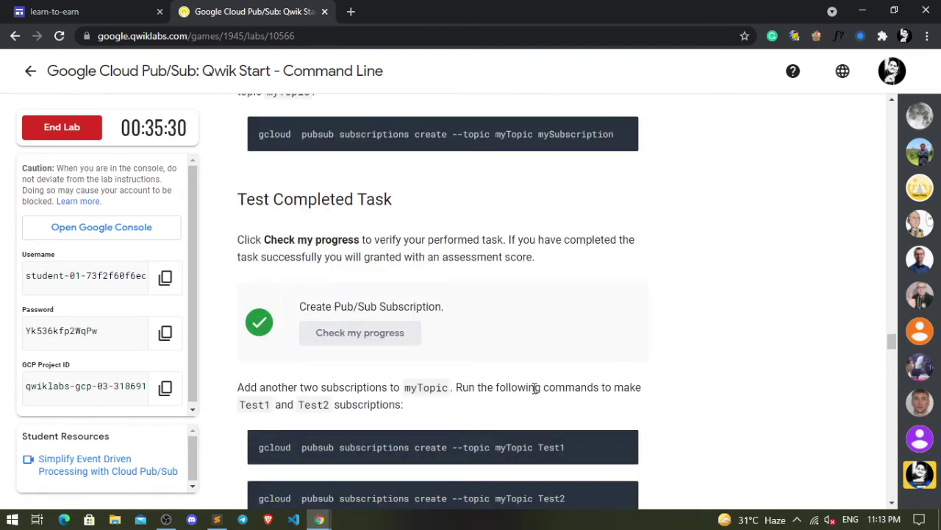
pyautogui.scroll(-2, 535, 388)
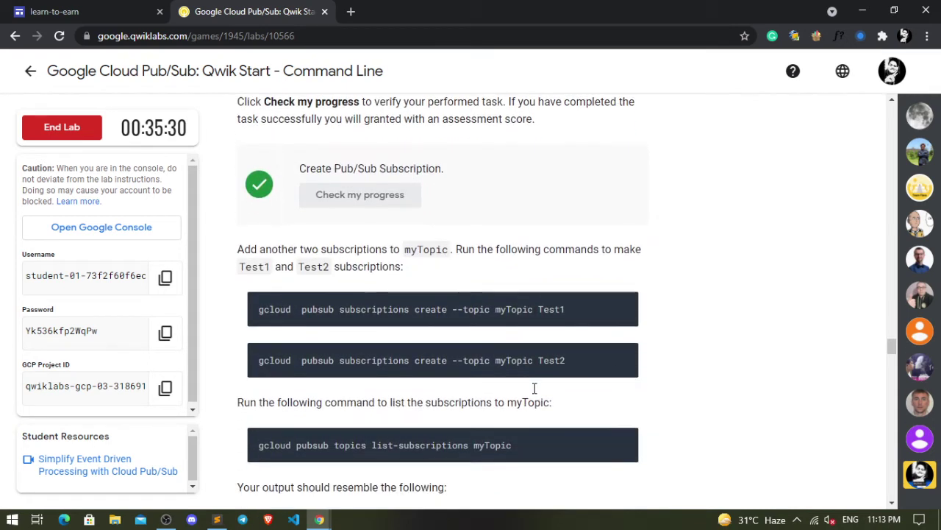
pyautogui.click(623, 306)
pyautogui.hotkey('alt', 'Tab')
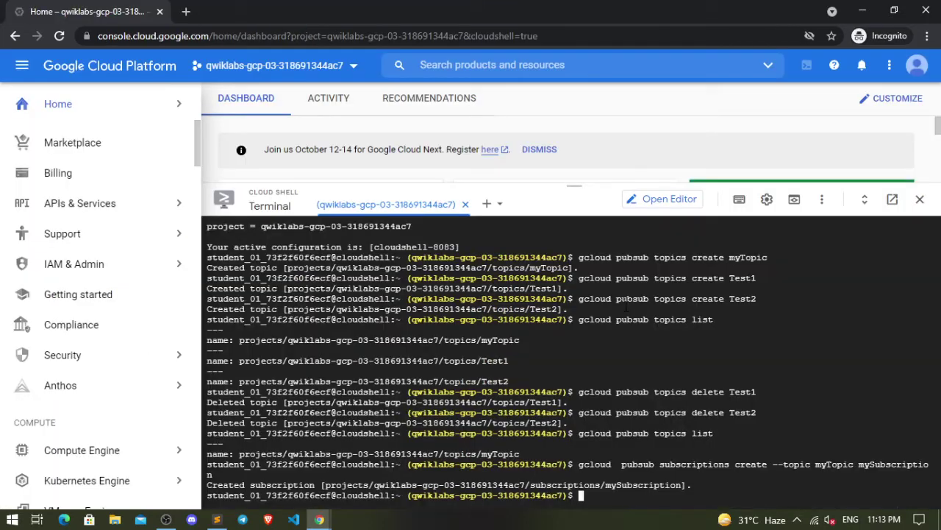
# Create the Test1 and Test2 subscriptions on myTopic in Cloud Shell
pyautogui.hotkey('ctrl', 'v')
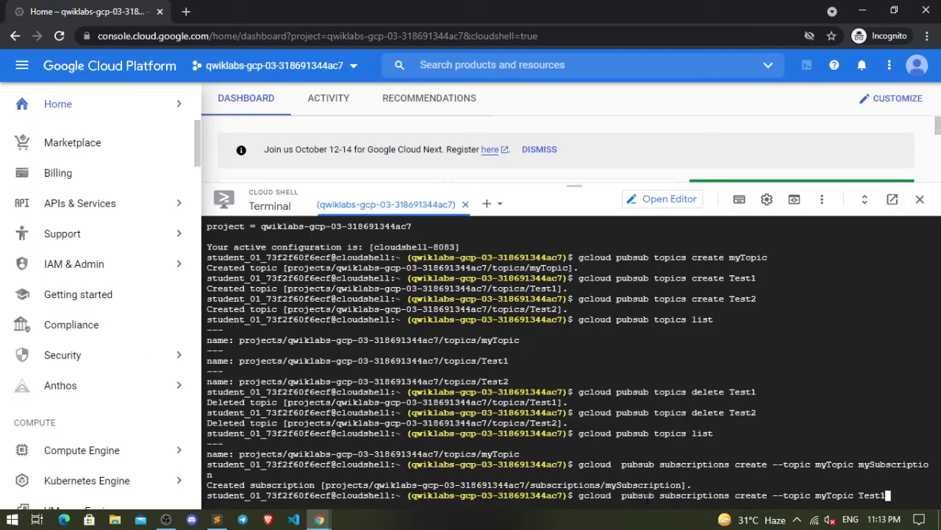
pyautogui.press('Return')
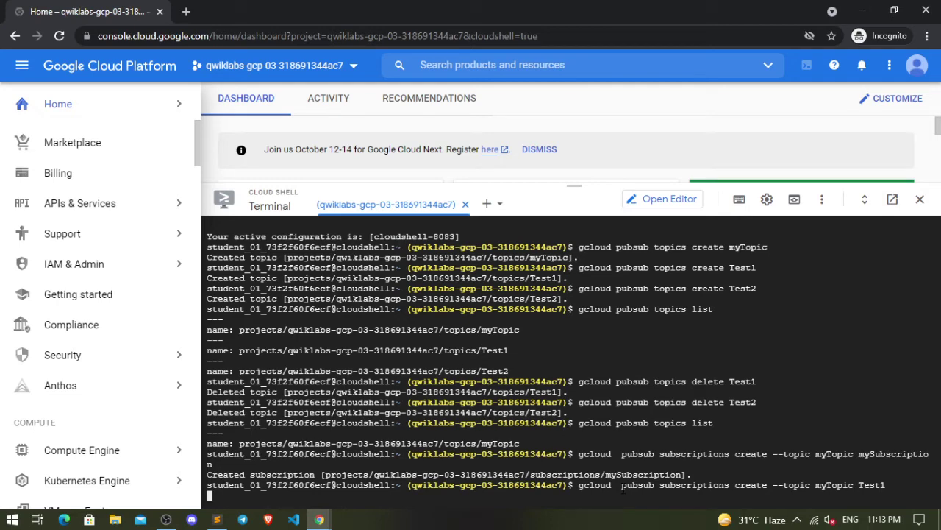
pyautogui.hotkey('alt', 'Tab')
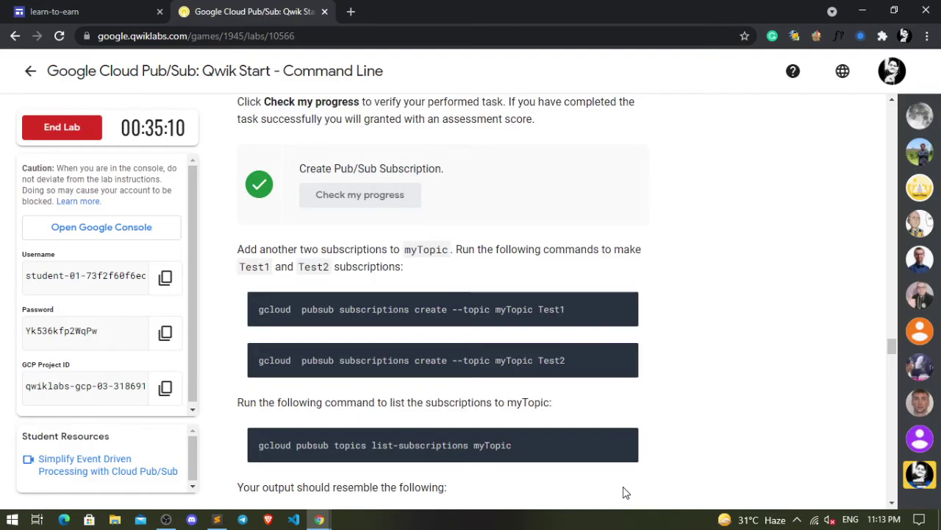
pyautogui.moveTo(624, 360)
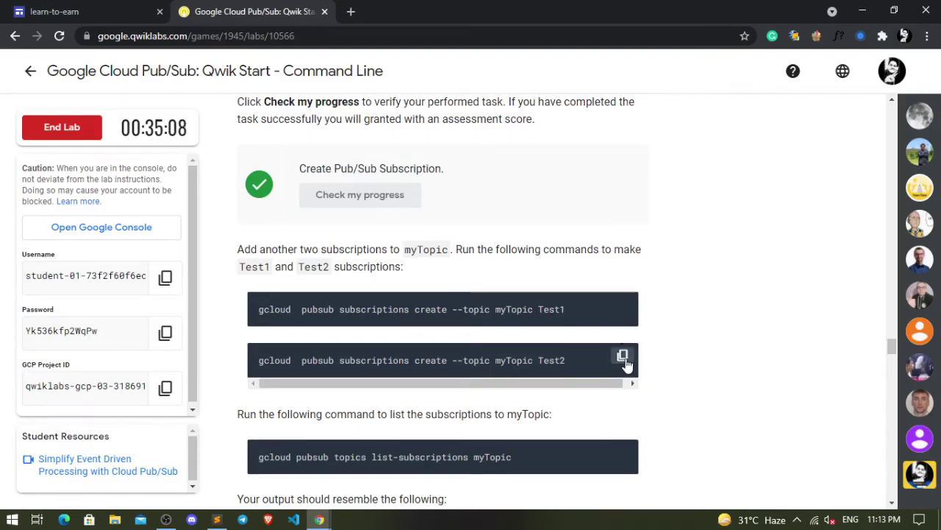
pyautogui.click(623, 357)
pyautogui.hotkey('alt', 'Tab')
pyautogui.hotkey('ctrl', 'v')
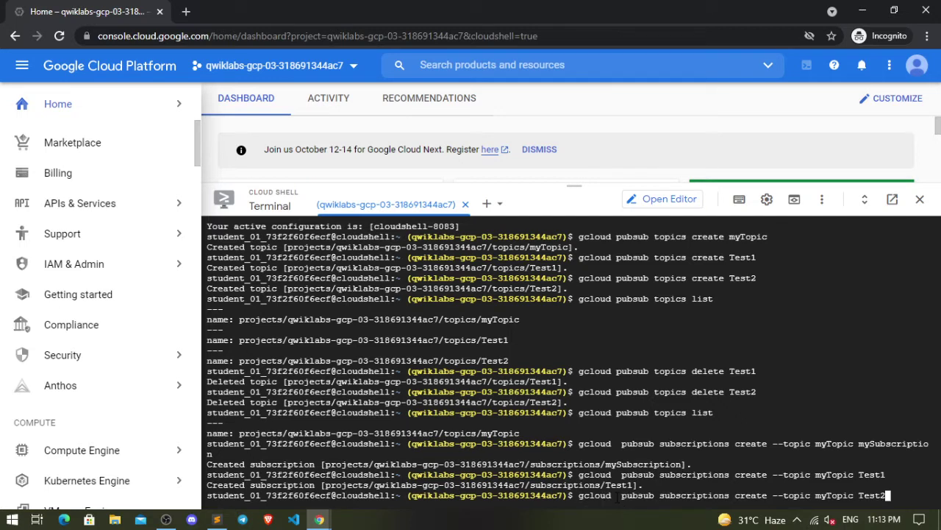
pyautogui.press('Return')
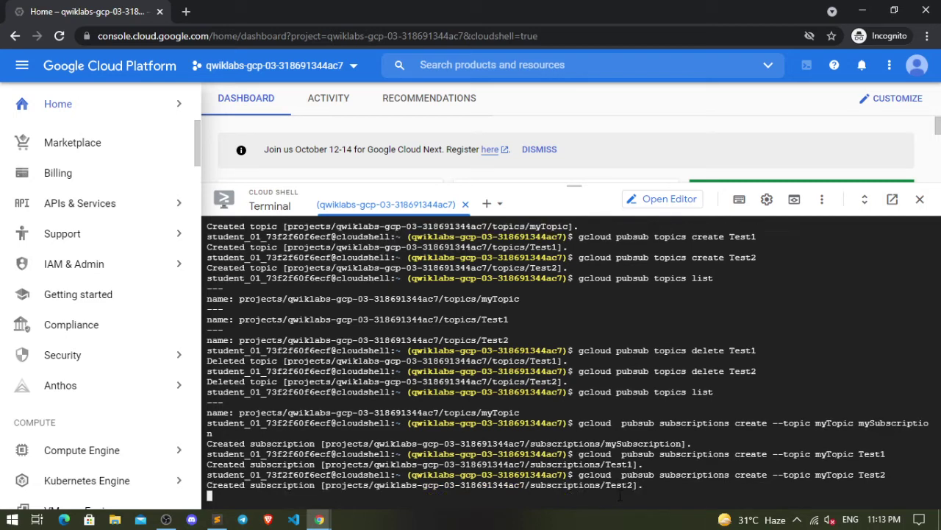
# Copy the command that lists myTopic's subscriptions from the lab instructions
pyautogui.hotkey('alt', 'Tab')
pyautogui.moveTo(623, 441)
pyautogui.click(624, 441)
pyautogui.hotkey('alt', 'Tab')
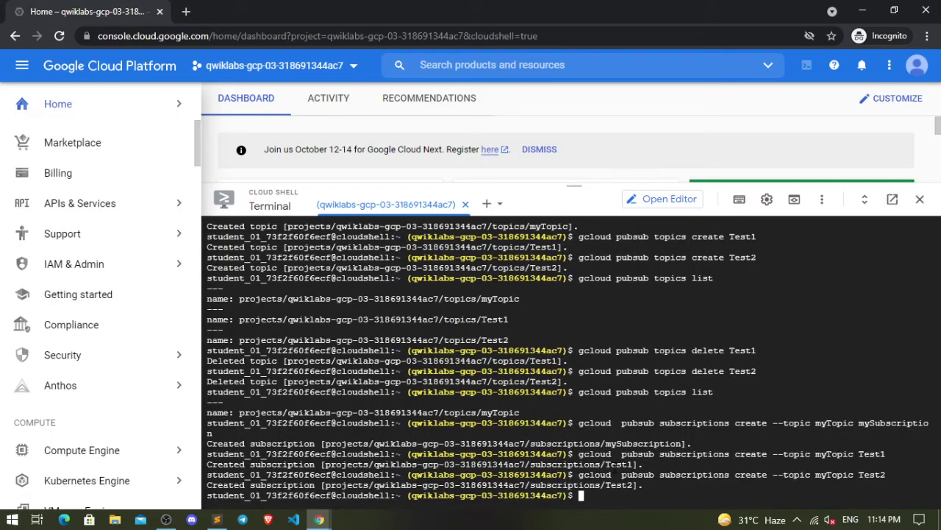
# List myTopic's subscriptions, showing mySubscription, Test1 and Test2
pyautogui.hotkey('ctrl', 'v')
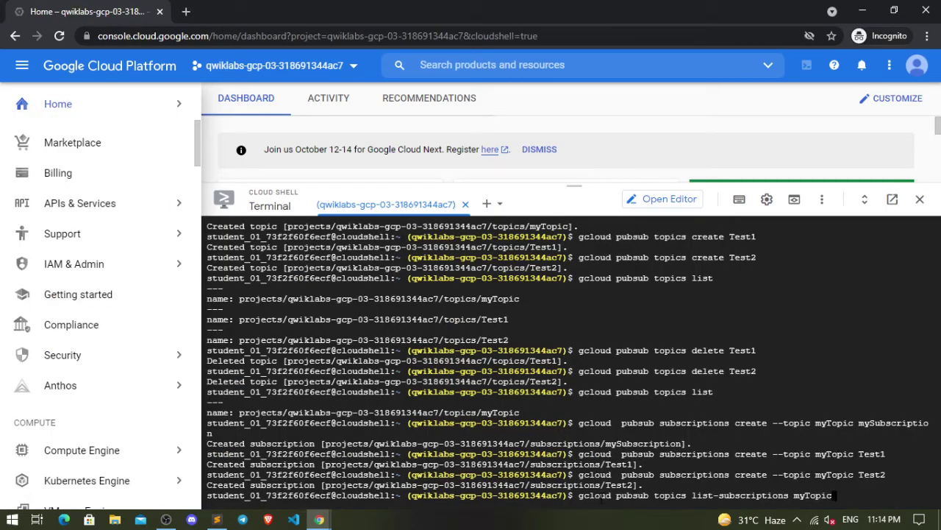
pyautogui.press('Return')
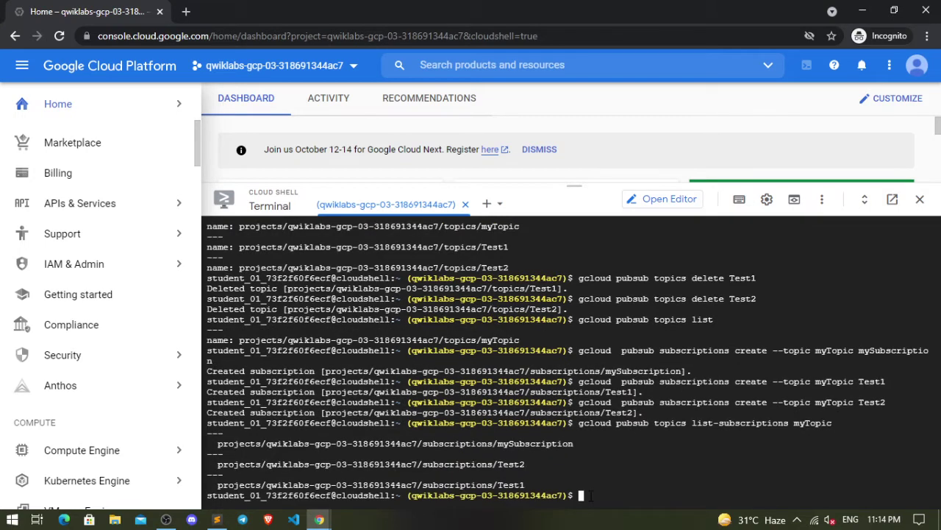
pyautogui.hotkey('alt', 'Tab')
# Answer the lab's quiz question with True
pyautogui.scroll(-2, 593, 489)
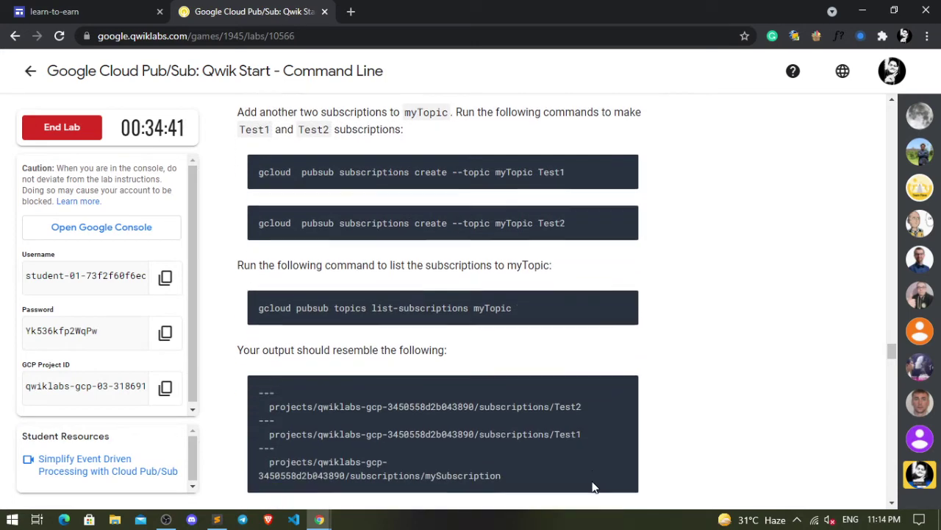
pyautogui.scroll(-3, 586, 388)
pyautogui.scroll(1, 587, 389)
pyautogui.scroll(-3, 588, 390)
pyautogui.scroll(-1, 587, 389)
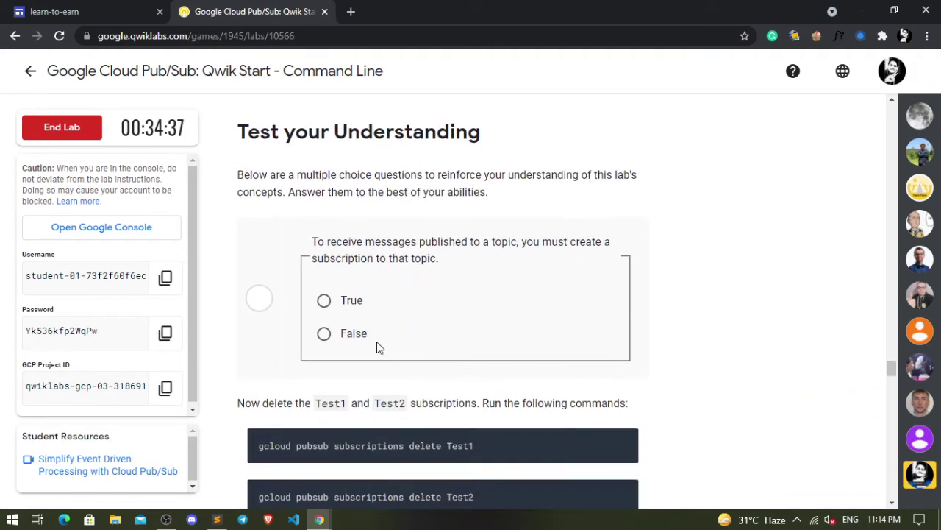
pyautogui.click(350, 299)
# Run the lab's command deleting the Test1 subscription
pyautogui.scroll(-3, 350, 328)
pyautogui.click(622, 237)
pyautogui.hotkey('alt', 'Tab')
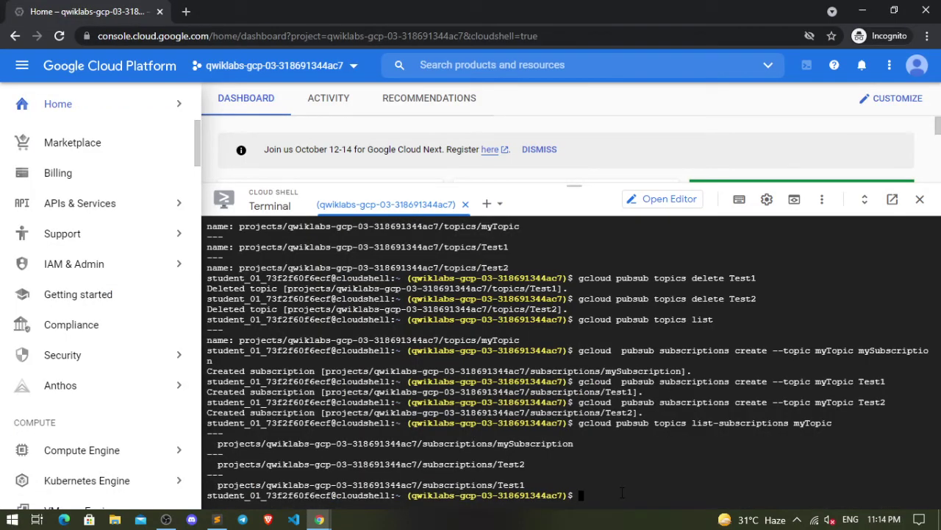
pyautogui.hotkey('ctrl', 'v')
pyautogui.press('Return')
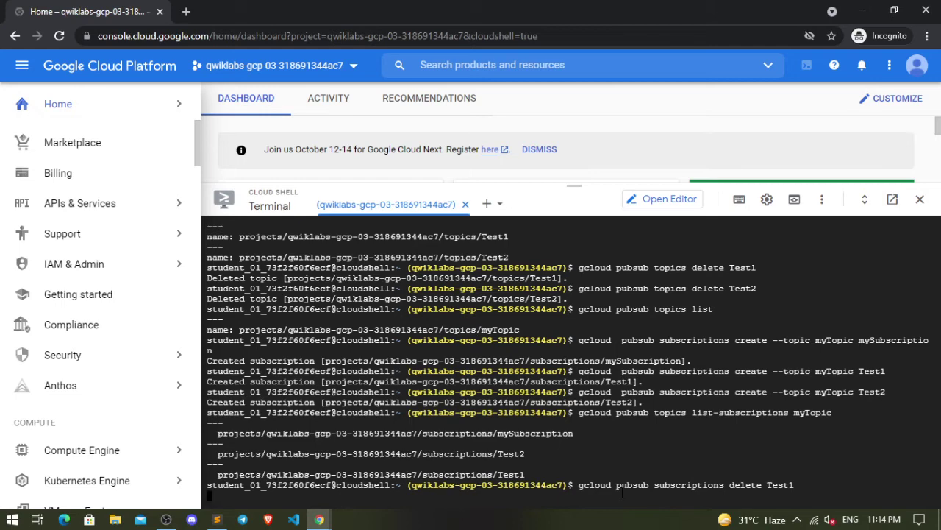
# Delete the Test2 subscription with the lab's gcloud command
pyautogui.hotkey('alt', 'Tab')
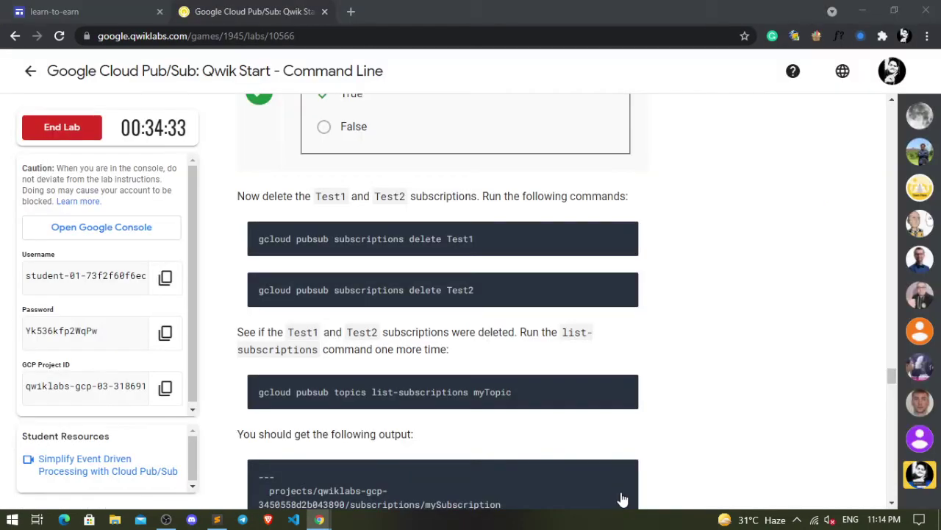
pyautogui.click(623, 289)
pyautogui.hotkey('alt', 'Tab')
pyautogui.click(608, 506)
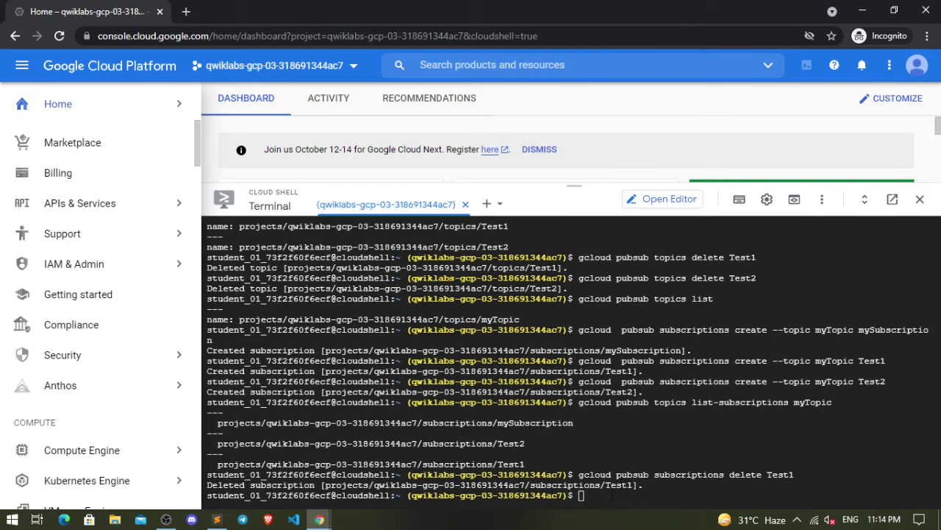
pyautogui.hotkey('ctrl', 'v')
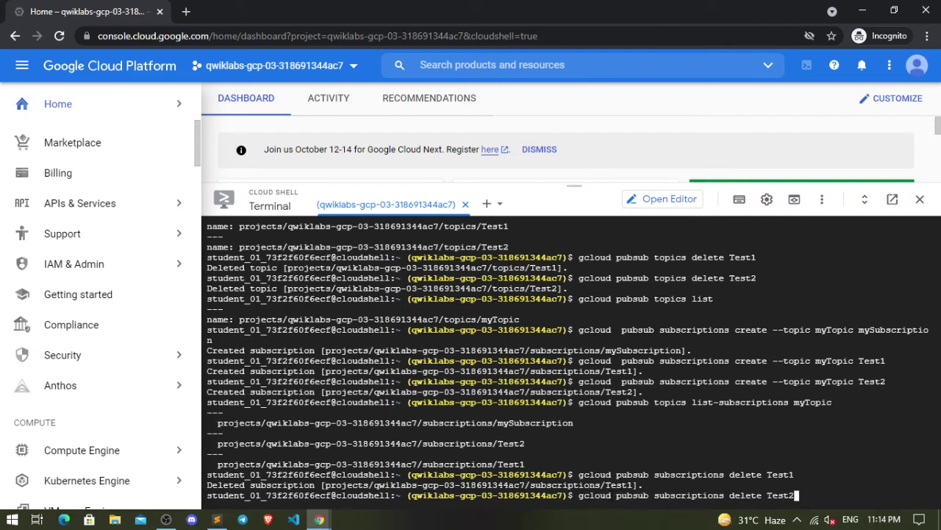
pyautogui.press('Return')
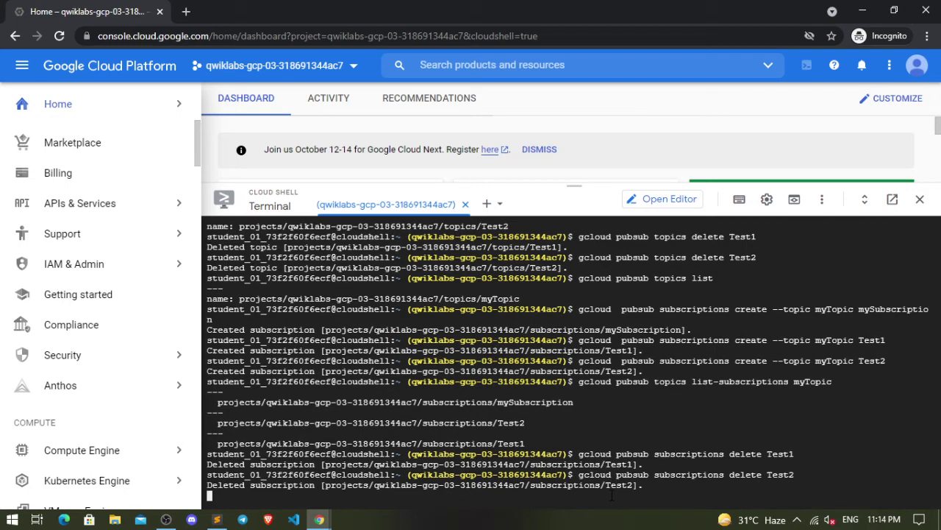
# Re-list myTopic's subscriptions, confirming only mySubscription remains
pyautogui.hotkey('alt', 'Tab')
pyautogui.moveTo(624, 390)
pyautogui.click(623, 389)
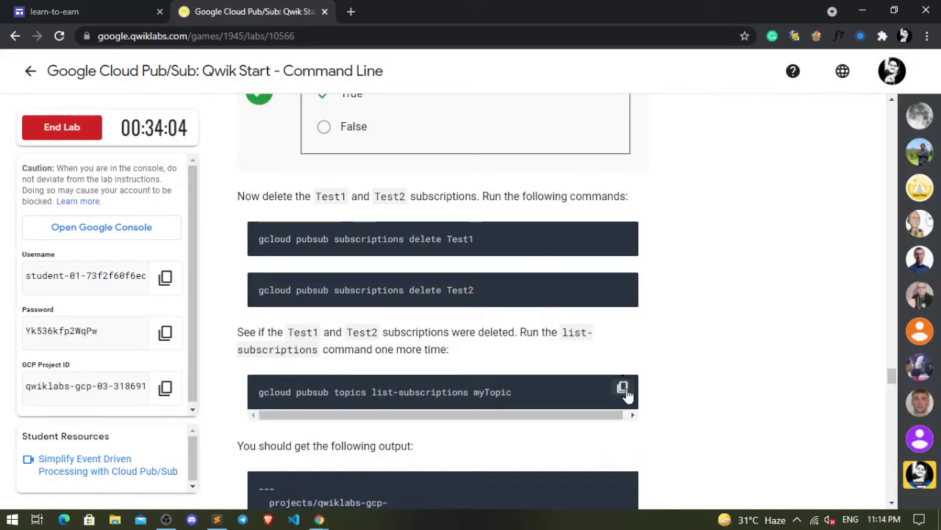
pyautogui.hotkey('alt', 'Tab')
pyautogui.hotkey('ctrl', 'v')
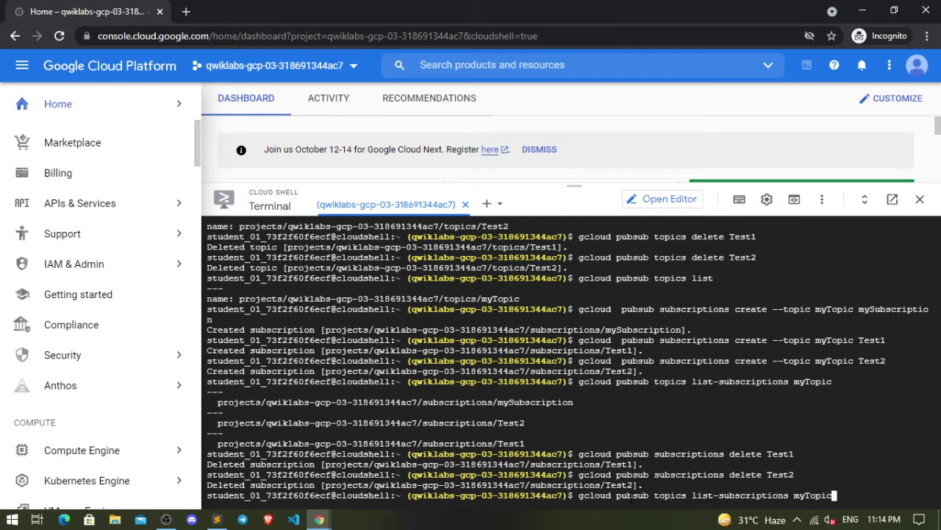
pyautogui.press('Return')
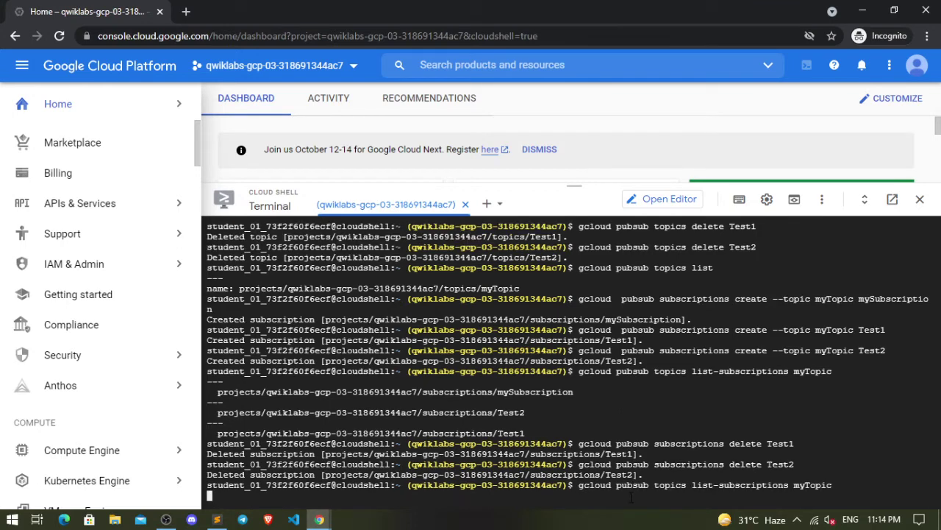
# Scroll ahead in the lab instructions to the message-publishing section
pyautogui.hotkey('alt', 'Tab')
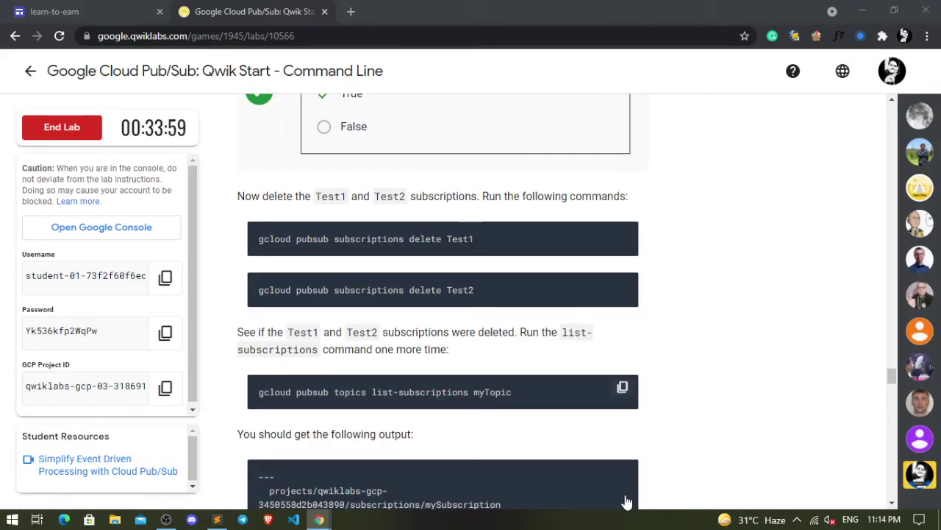
pyautogui.scroll(-2, 539, 441)
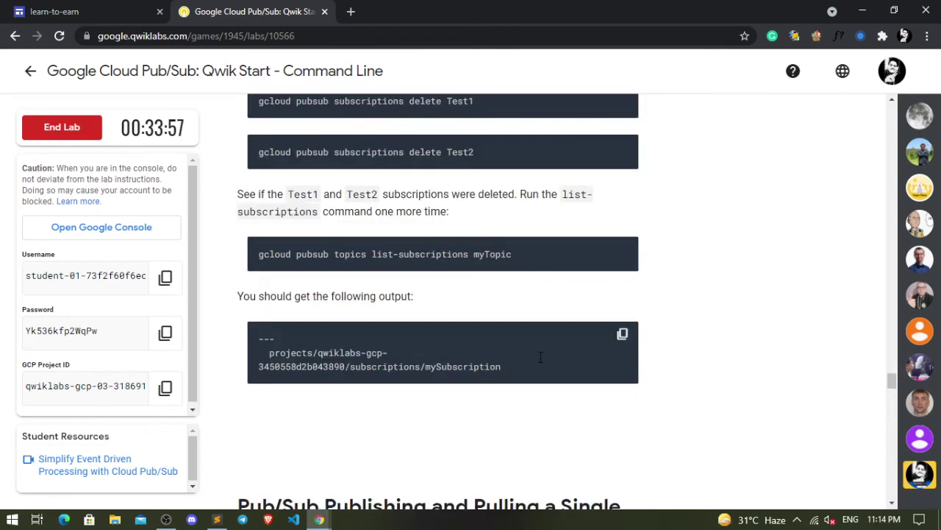
pyautogui.scroll(-1, 541, 357)
pyautogui.scroll(-3, 541, 356)
pyautogui.scroll(-3, 540, 357)
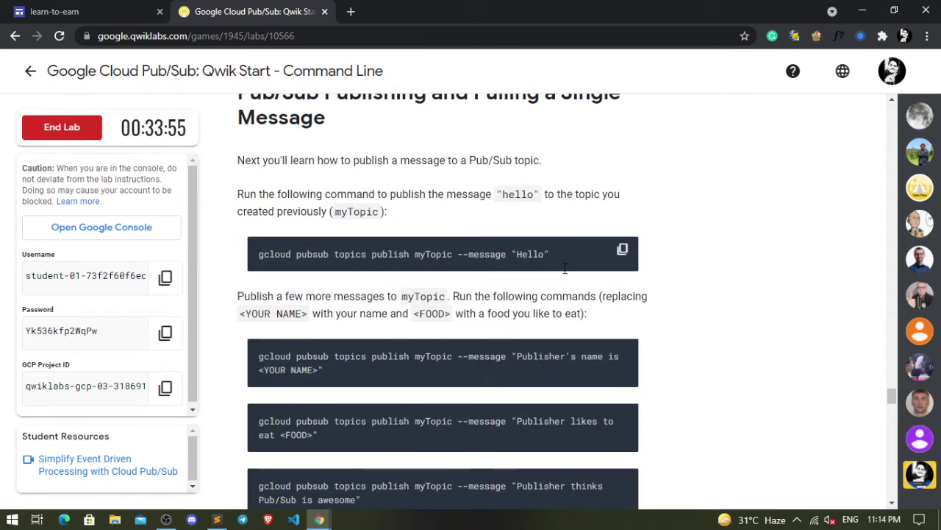
pyautogui.click(580, 477)
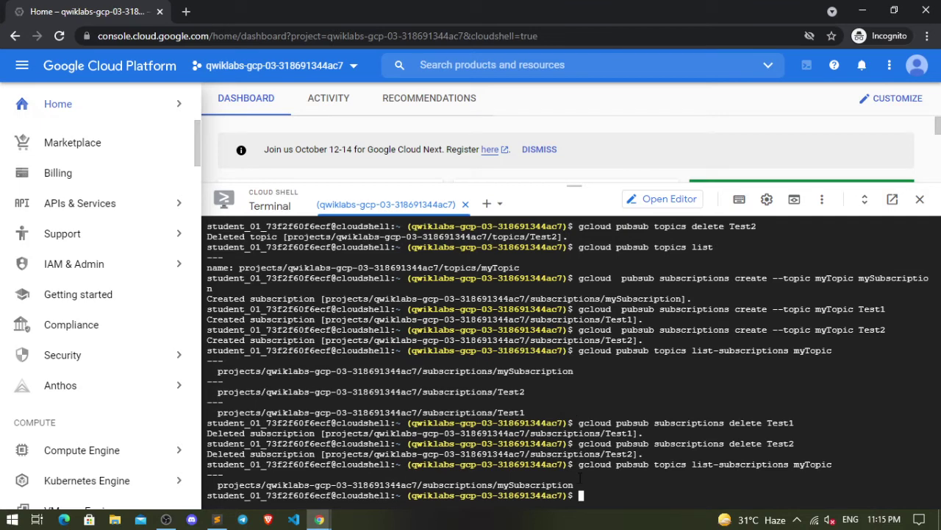
# Publish 'Hello' and a 'Publisher's name is …' message with the user's name to myTopic
pyautogui.write('gcloud pubsub topics publish myTopic --message "Hello"')
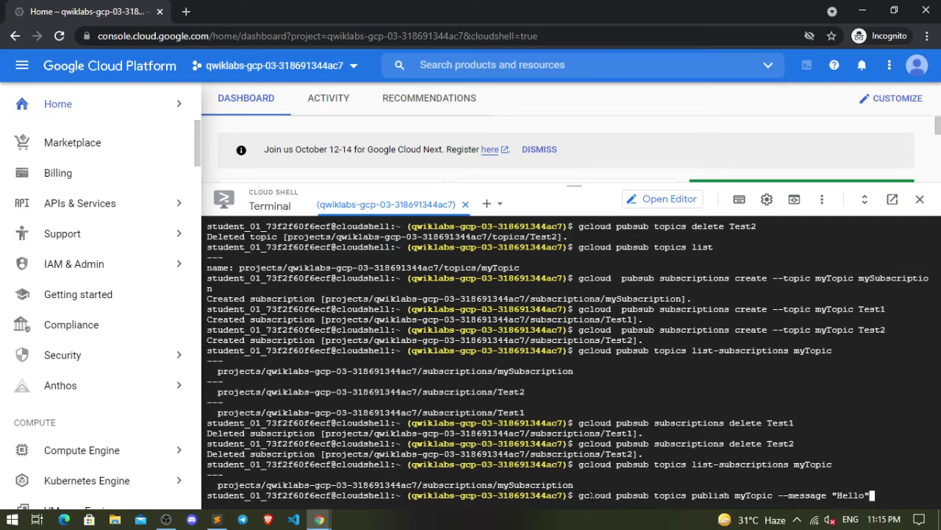
pyautogui.press('Return')
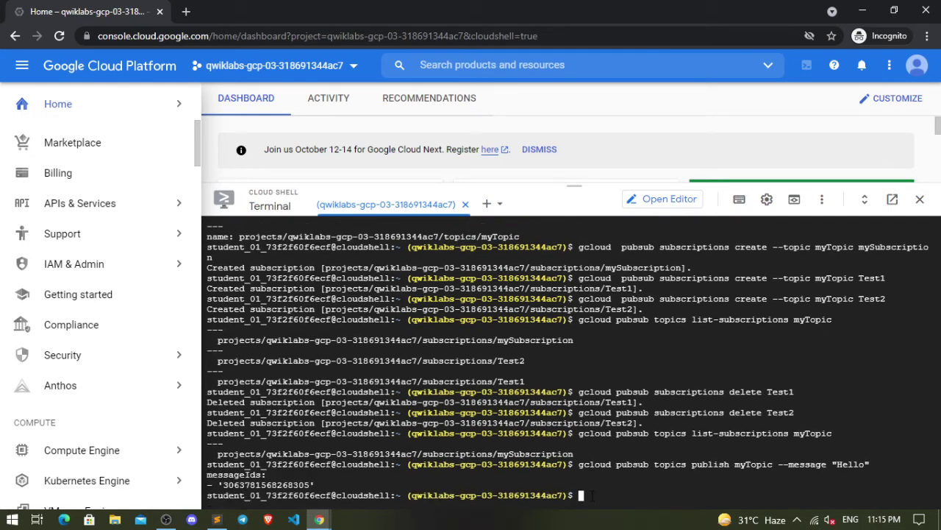
pyautogui.hotkey('alt', 'Tab')
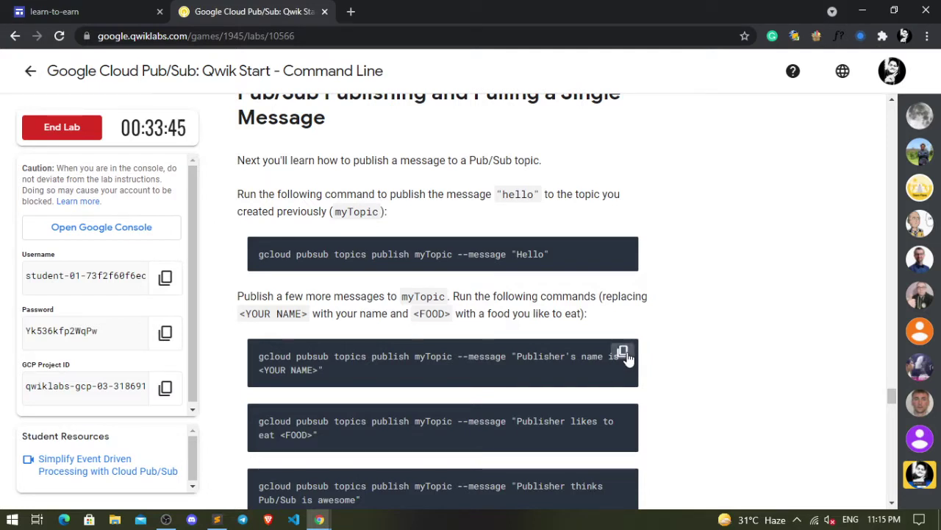
pyautogui.click(623, 354)
pyautogui.scroll(-1, 449, 315)
pyautogui.hotkey('alt', 'Tab')
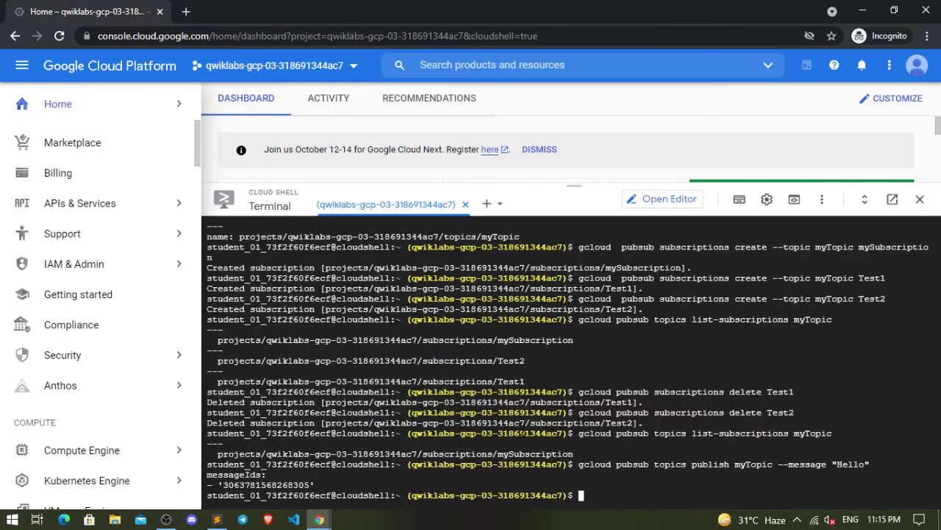
pyautogui.write('gcloud pubsub topics publish myTopic --message "Publisher\'s name is <YOUR NAME>"')
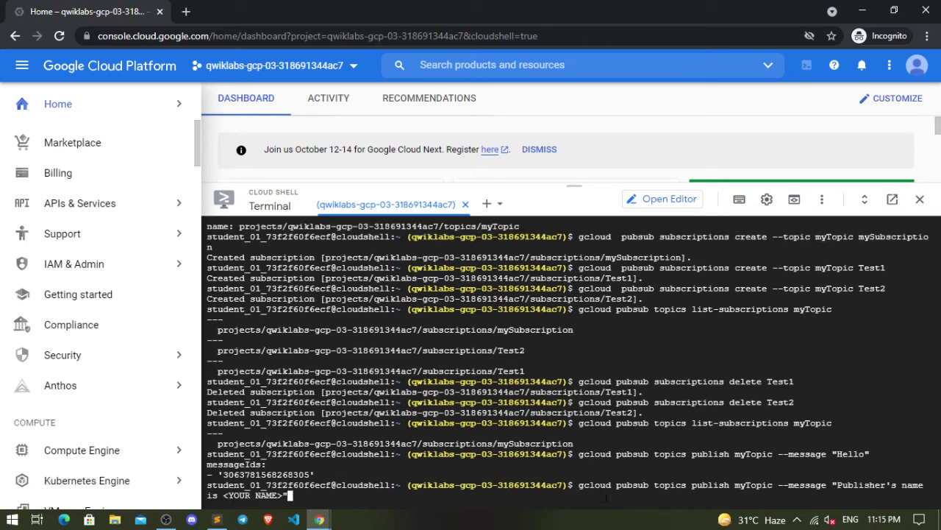
pyautogui.press('Left')
pyautogui.press('Left')
pyautogui.press('Right')
pyautogui.press('BackSpace')
pyautogui.press('BackSpace')
pyautogui.press('BackSpace')
pyautogui.press('BackSpace')
pyautogui.press('BackSpace')
pyautogui.press('BackSpace')
pyautogui.press('BackSpace')
pyautogui.press('BackSpace')
pyautogui.press('BackSpace')
pyautogui.press('BackSpace')
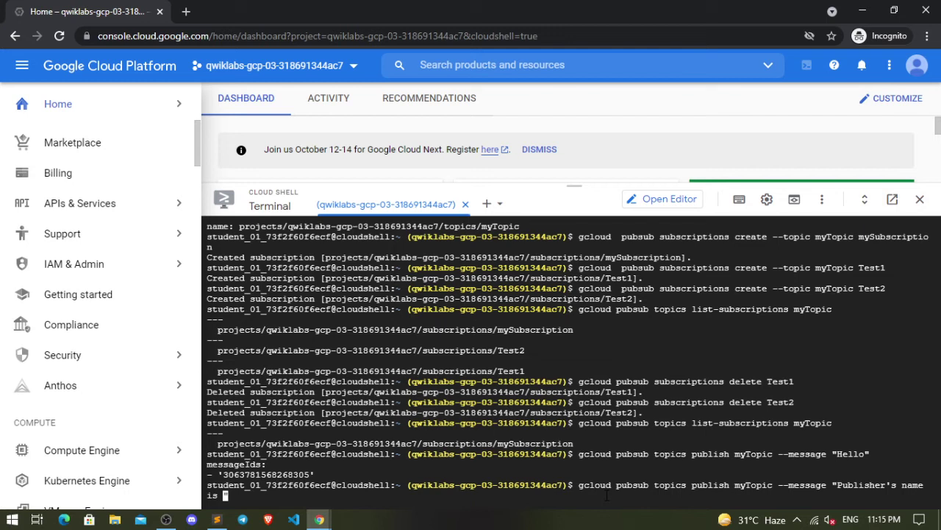
pyautogui.write('R')
pyautogui.write('AZREXE')
pyautogui.press('Return')
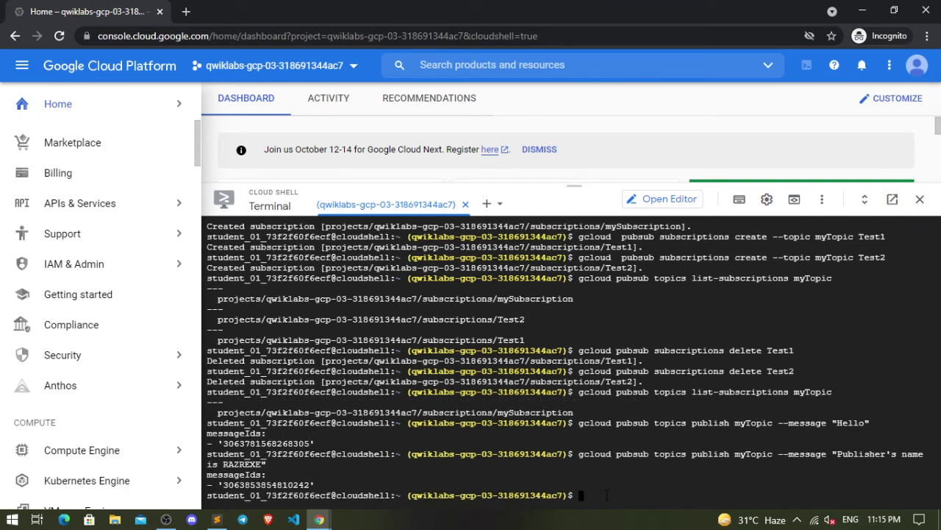
# Publish 'Publisher likes to eat Ilish' to myTopic, replacing the <FOOD> placeholder
pyautogui.hotkey('alt', 'Tab')
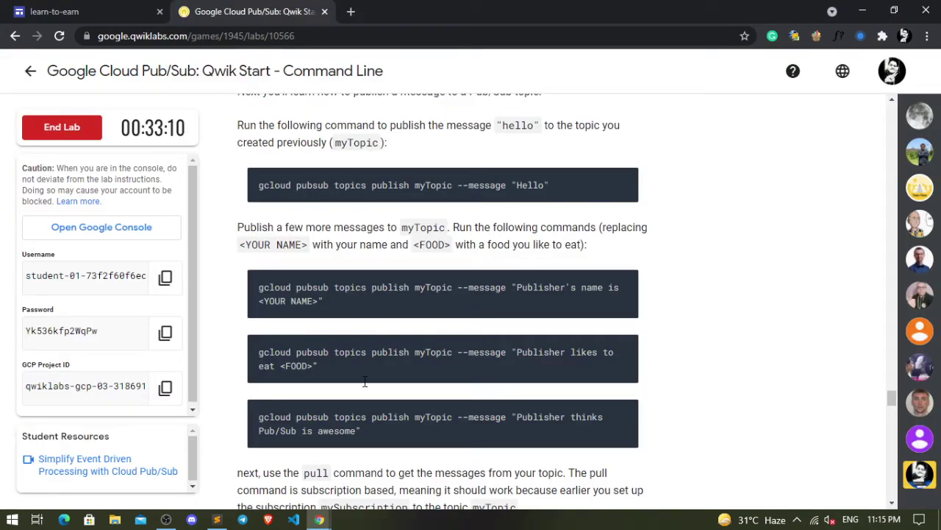
pyautogui.click(622, 350)
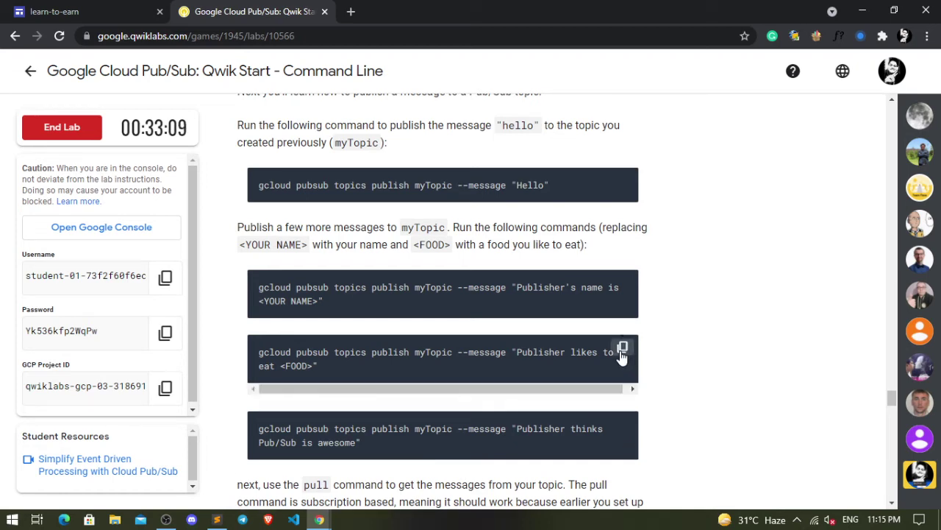
pyautogui.hotkey('alt', 'Tab')
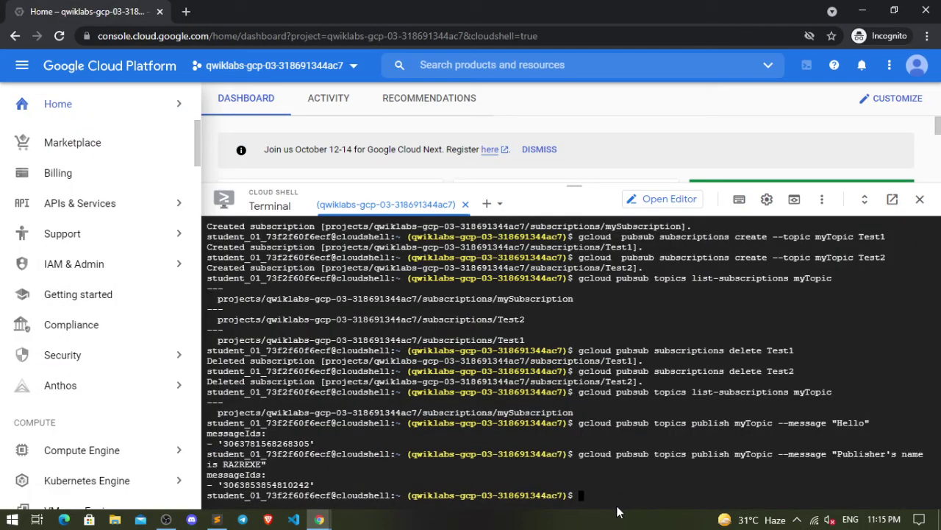
pyautogui.hotkey('ctrl', 'v')
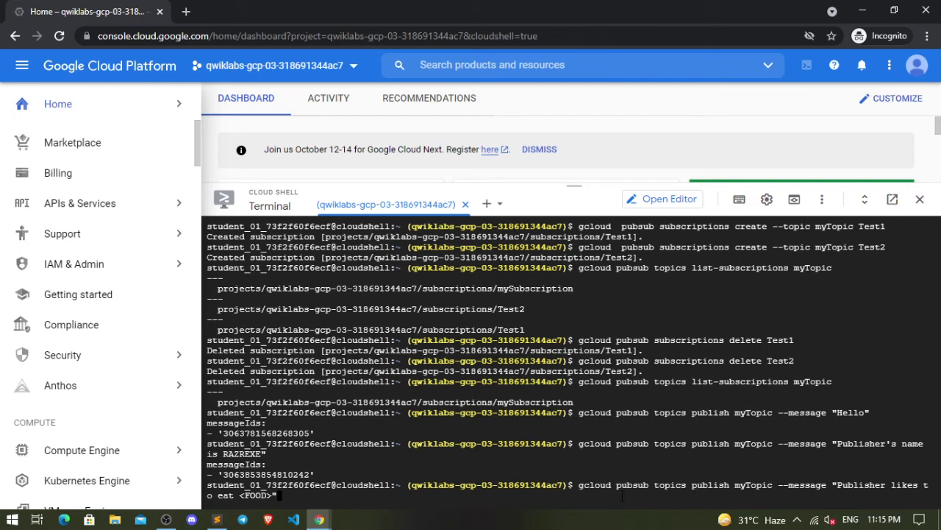
pyautogui.press('Left')
pyautogui.press('BackSpace')
pyautogui.press('BackSpace')
pyautogui.press('BackSpace')
pyautogui.press('BackSpace')
pyautogui.press('BackSpace')
pyautogui.press('BackSpace')
pyautogui.write('Il')
pyautogui.write('ish')
pyautogui.press('Return')
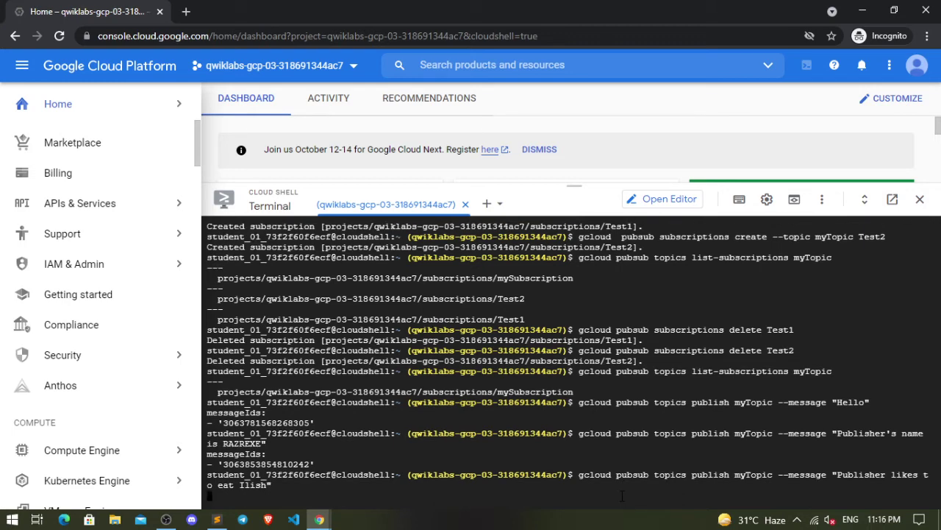
# Publish 'Publisher thinks Pub/Sub is awesome' to myTopic
pyautogui.hotkey('alt', 'Tab')
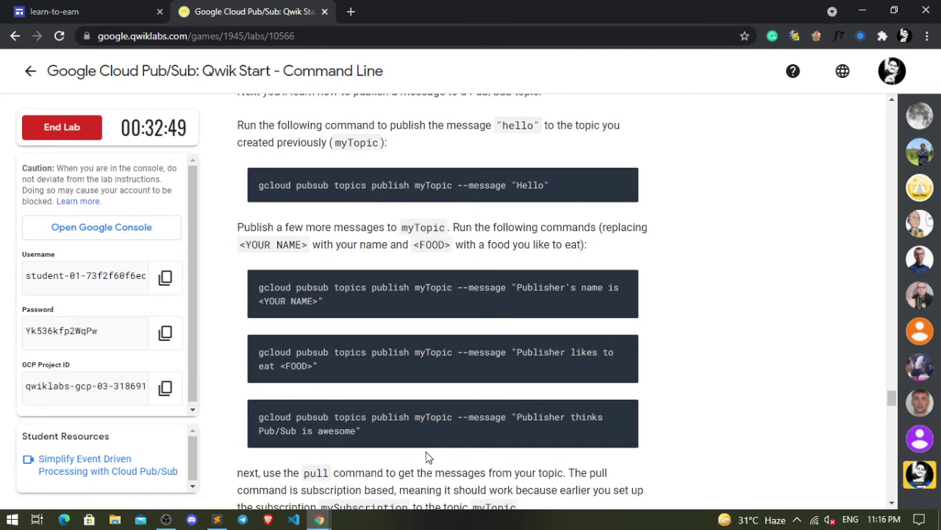
pyautogui.moveTo(621, 415)
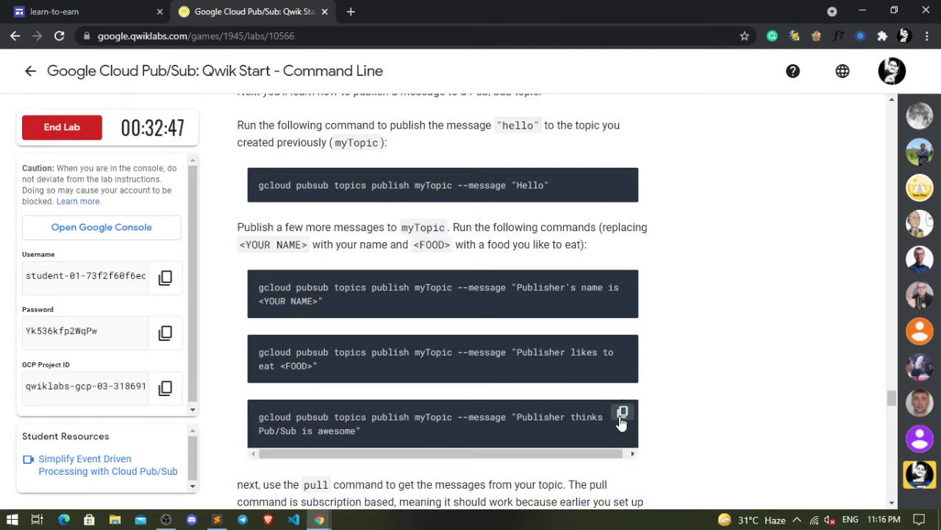
pyautogui.click(622, 413)
pyautogui.hotkey('alt', 'Tab')
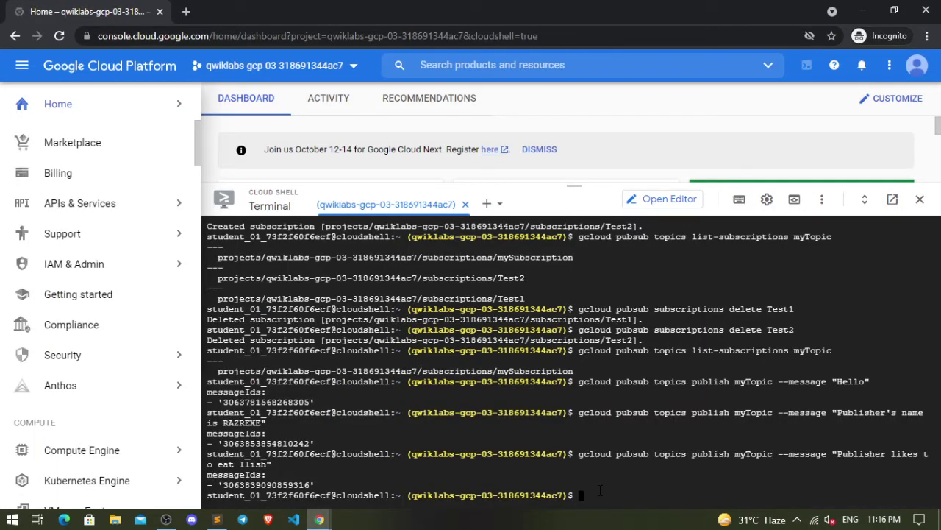
pyautogui.hotkey('ctrl', 'v')
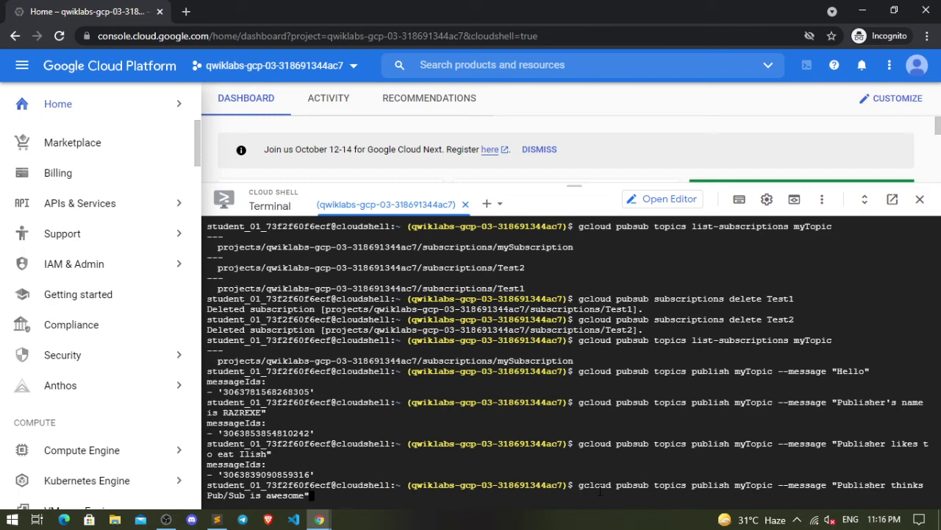
pyautogui.press('Return')
pyautogui.hotkey('alt', 'Tab')
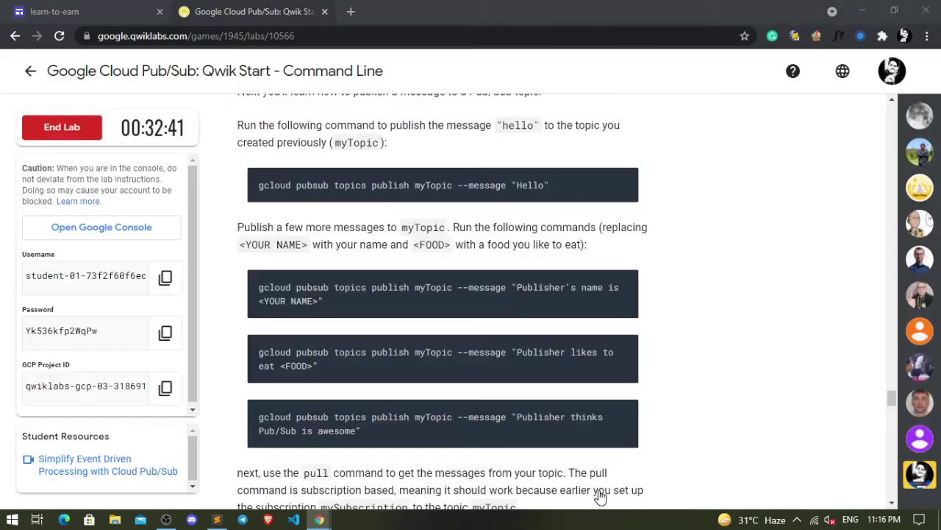
# Pull one message from mySubscription with --auto-ack, receiving 'Publisher likes to eat Ilish'
pyautogui.scroll(-1, 413, 433)
pyautogui.scroll(-1, 414, 434)
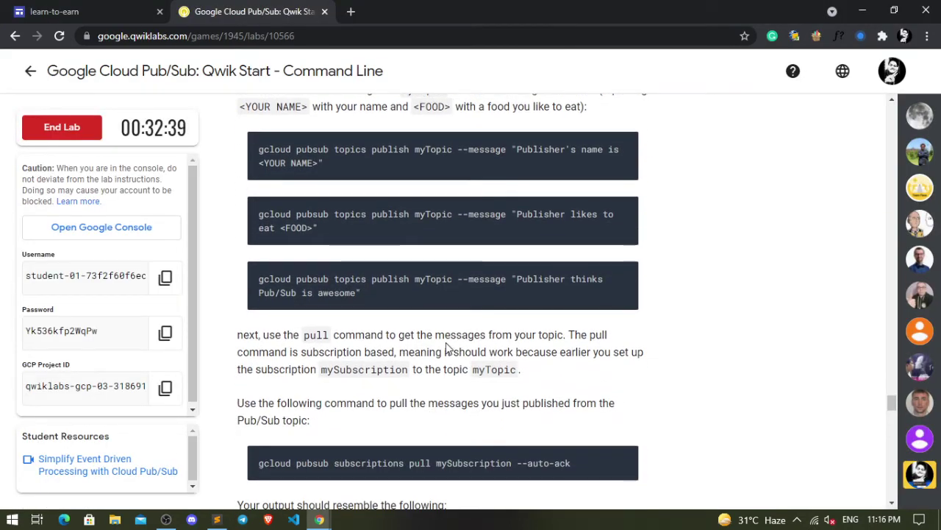
pyautogui.scroll(-2, 447, 346)
pyautogui.click(623, 322)
pyautogui.hotkey('alt', 'Tab')
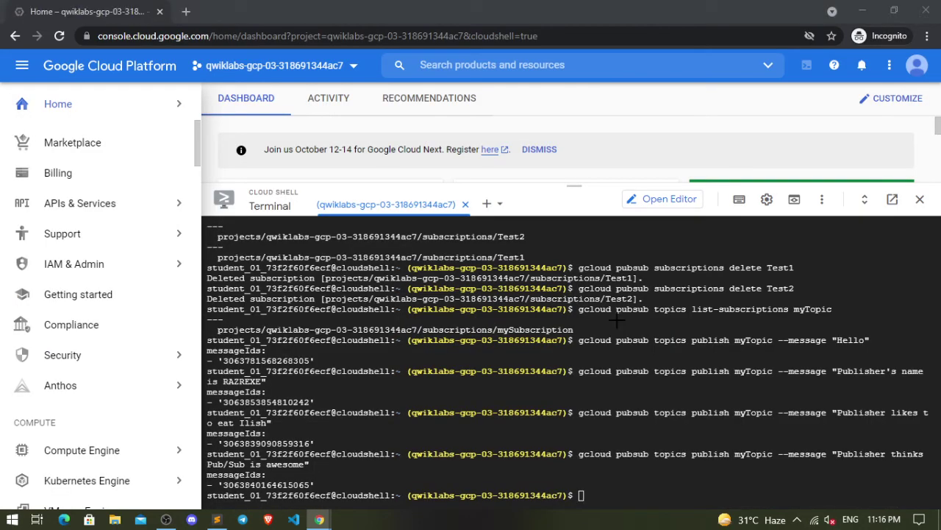
pyautogui.hotkey('ctrl', 'v')
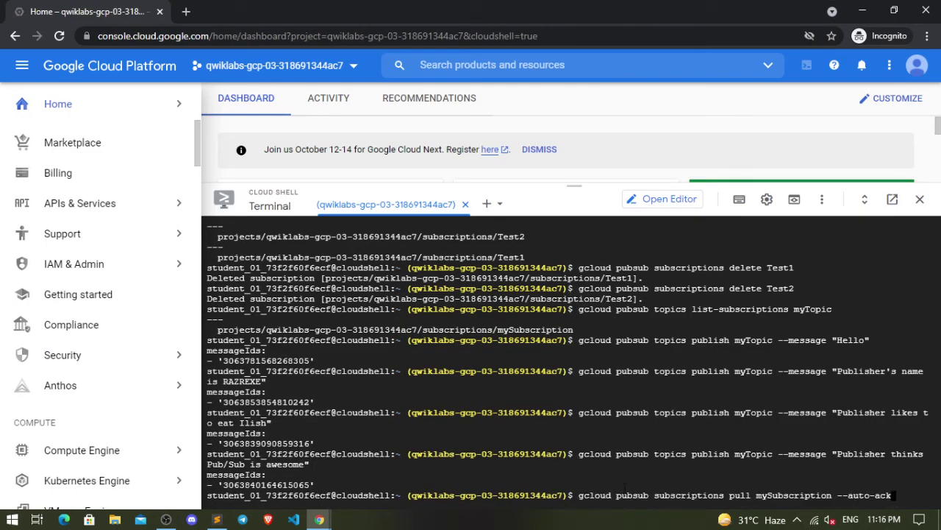
pyautogui.press('Return')
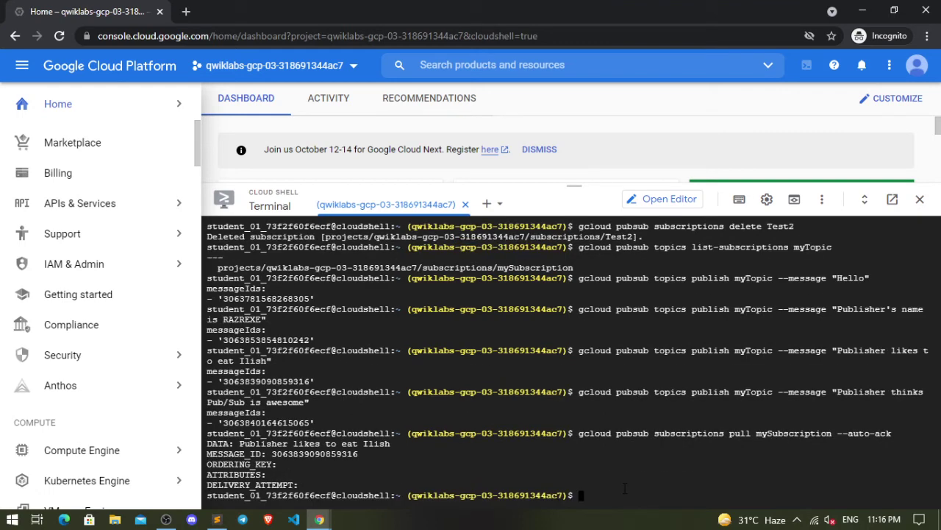
# Scroll the lab instructions down to the next publish commands
pyautogui.hotkey('alt', 'Tab')
pyautogui.scroll(-3, 571, 423)
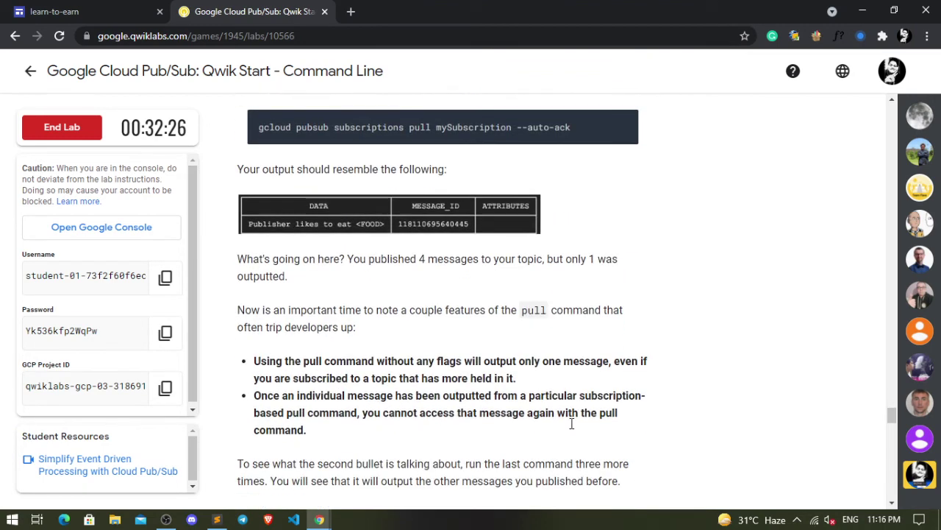
pyautogui.scroll(-3, 572, 423)
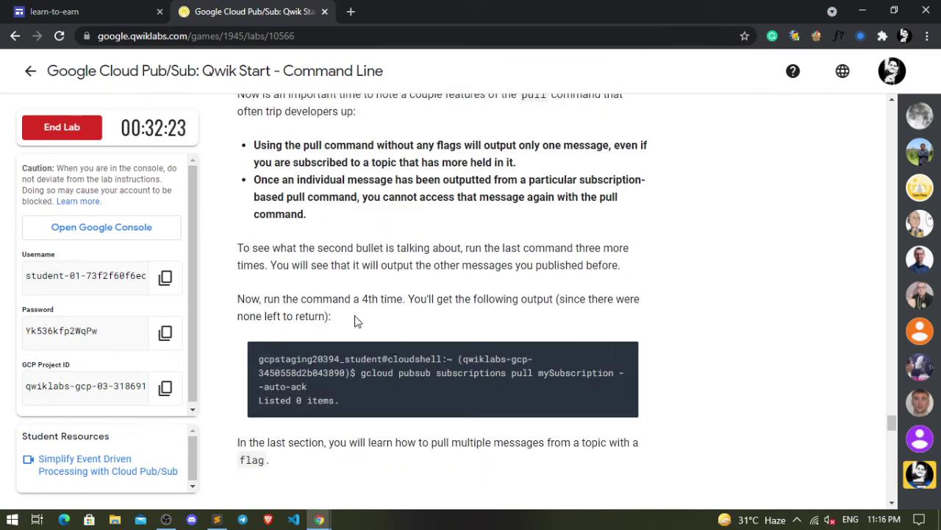
pyautogui.moveTo(622, 361)
pyautogui.scroll(-3, 507, 357)
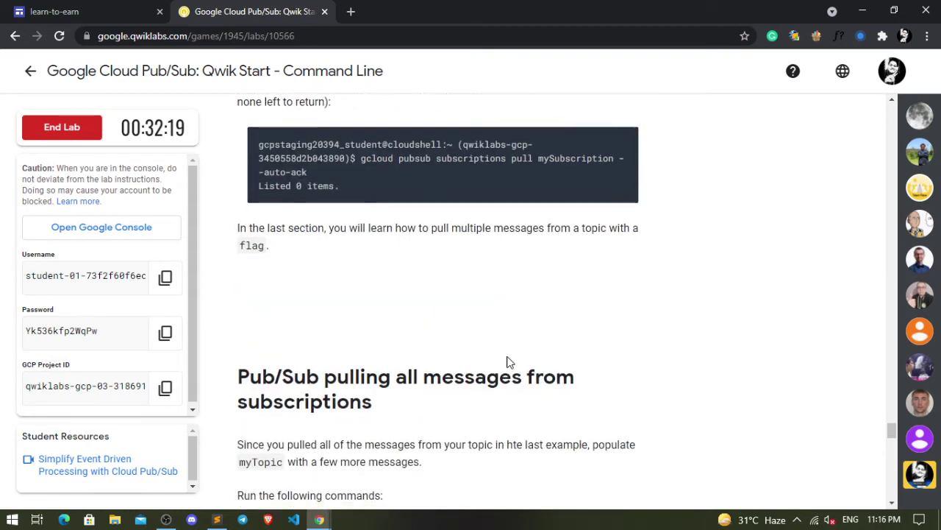
pyautogui.scroll(-2, 507, 362)
pyautogui.scroll(1, 507, 362)
pyautogui.scroll(-2, 506, 361)
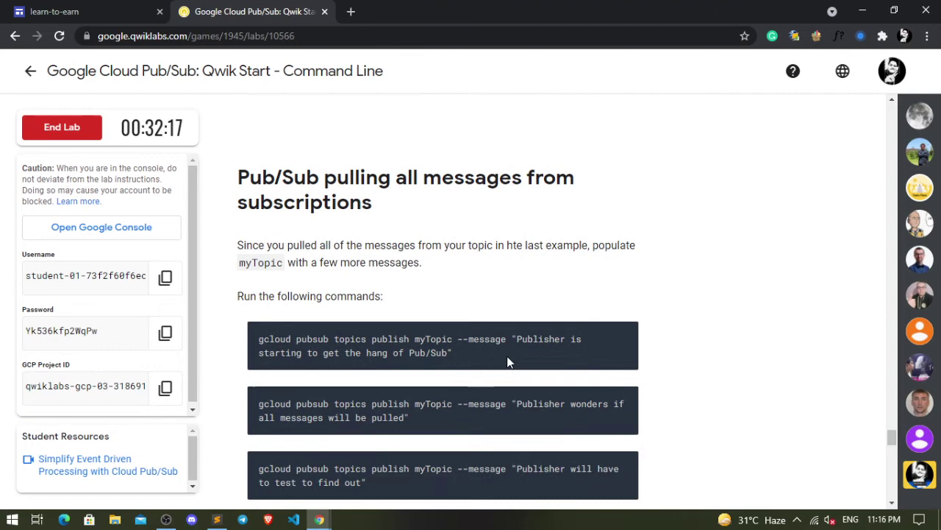
# Publish the lab's 'starting to get the hang' message to myTopic
pyautogui.click(623, 337)
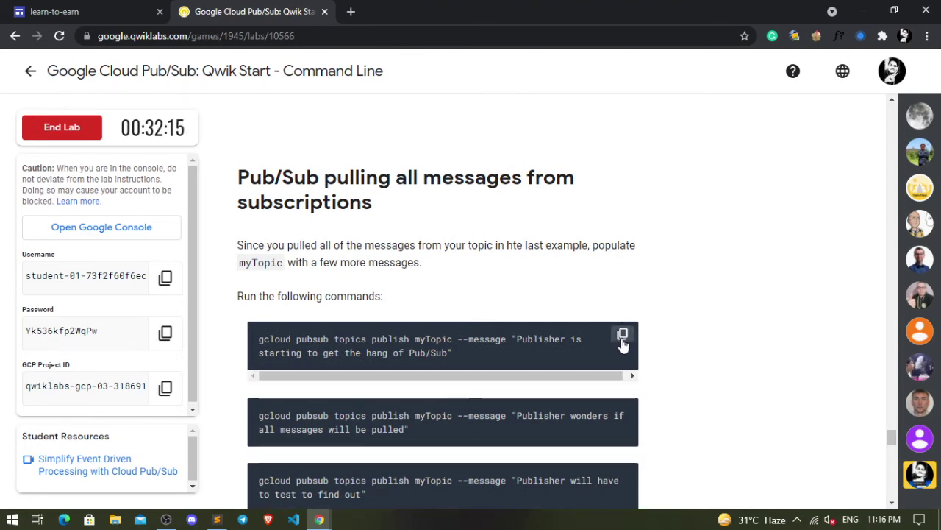
pyautogui.hotkey('alt', 'Tab')
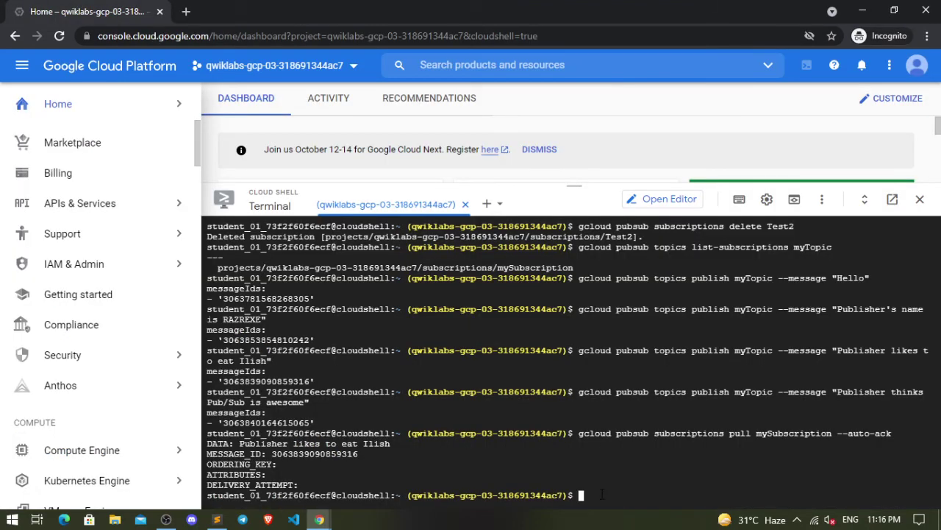
pyautogui.hotkey('ctrl', 'v')
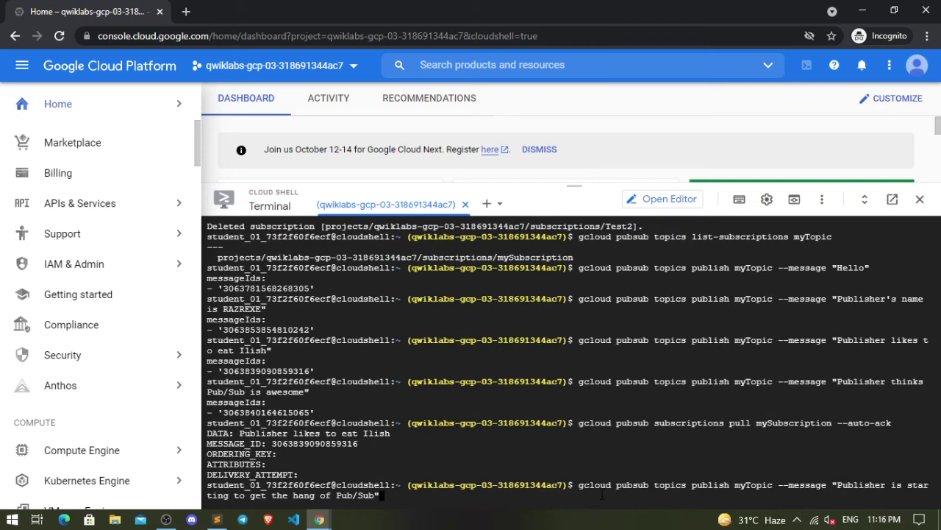
pyautogui.press('Return')
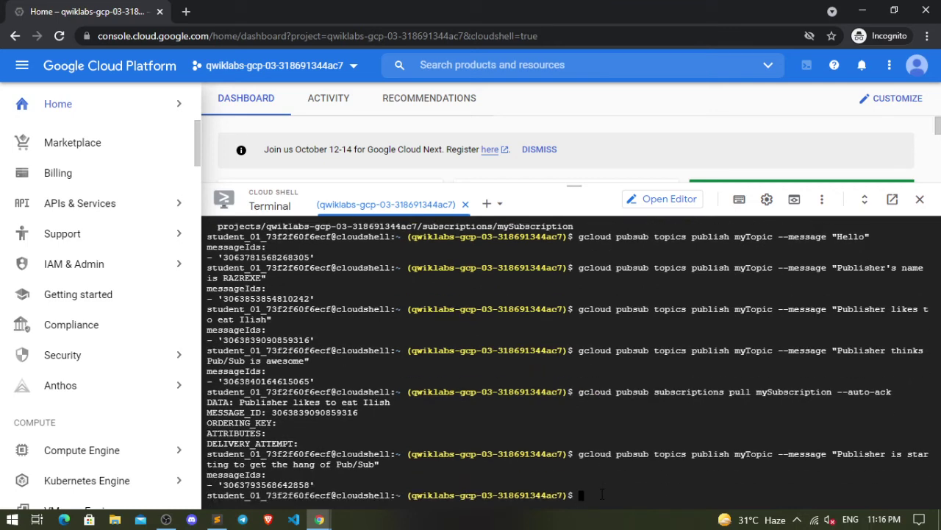
pyautogui.hotkey('alt', 'Tab')
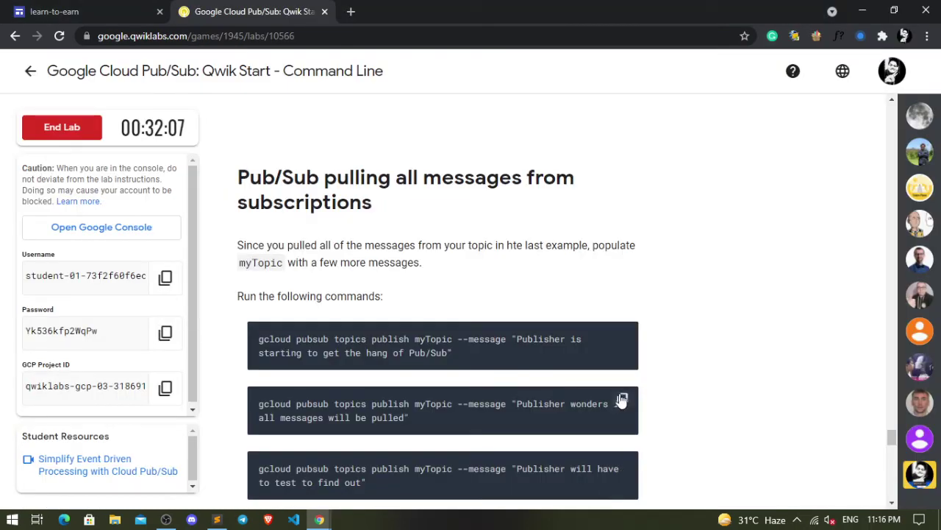
# Publish 'Publisher wonders if all messages will be pulled' and 'Publisher will have to test to find out'
pyautogui.click(621, 399)
pyautogui.hotkey('alt', 'Tab')
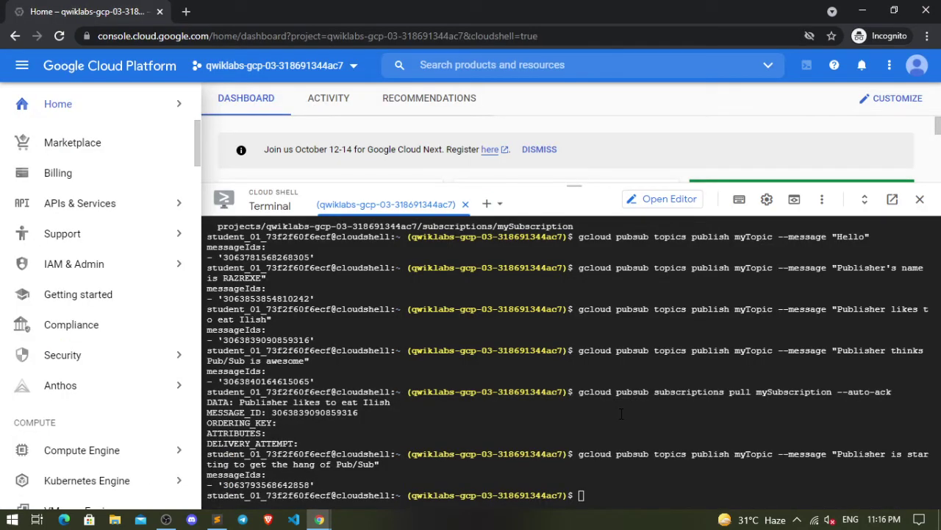
pyautogui.hotkey('ctrl', 'v')
pyautogui.press('Return')
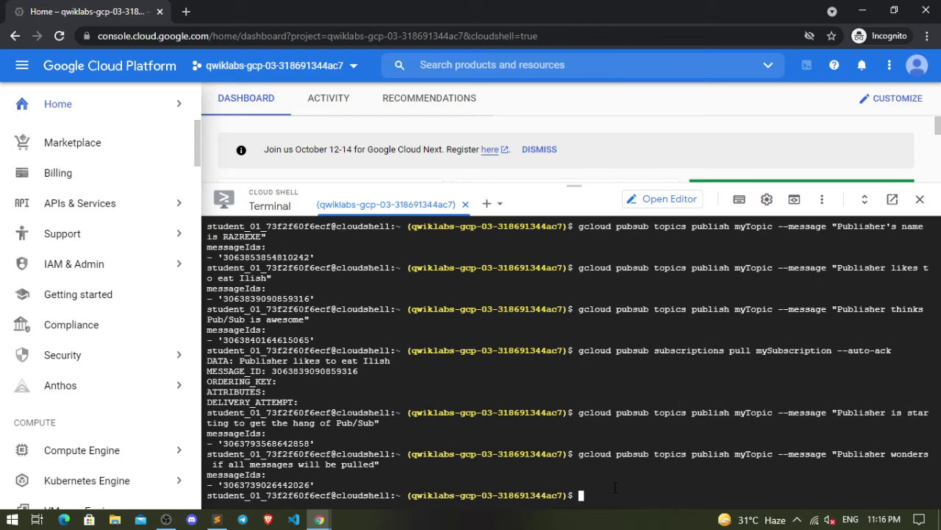
pyautogui.hotkey('alt', 'Tab')
pyautogui.scroll(-2, 618, 476)
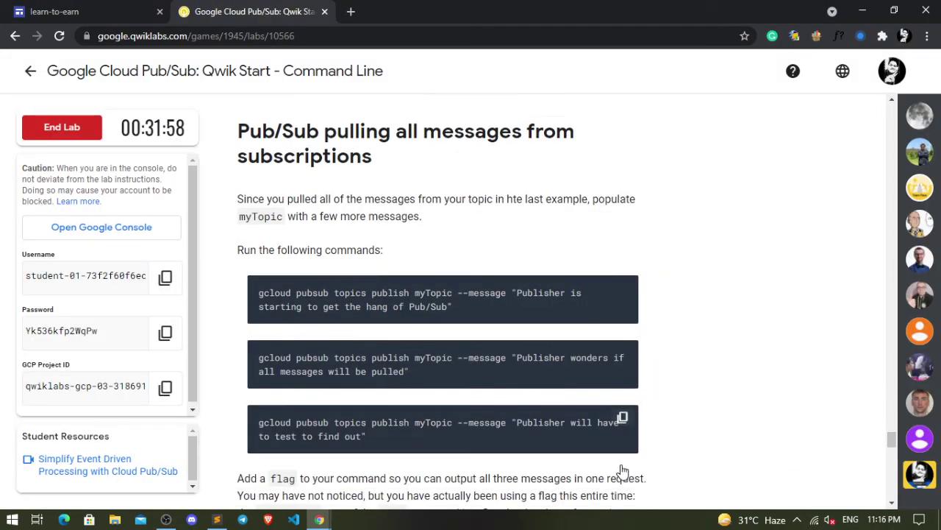
pyautogui.click(622, 398)
pyautogui.hotkey('alt', 'Tab')
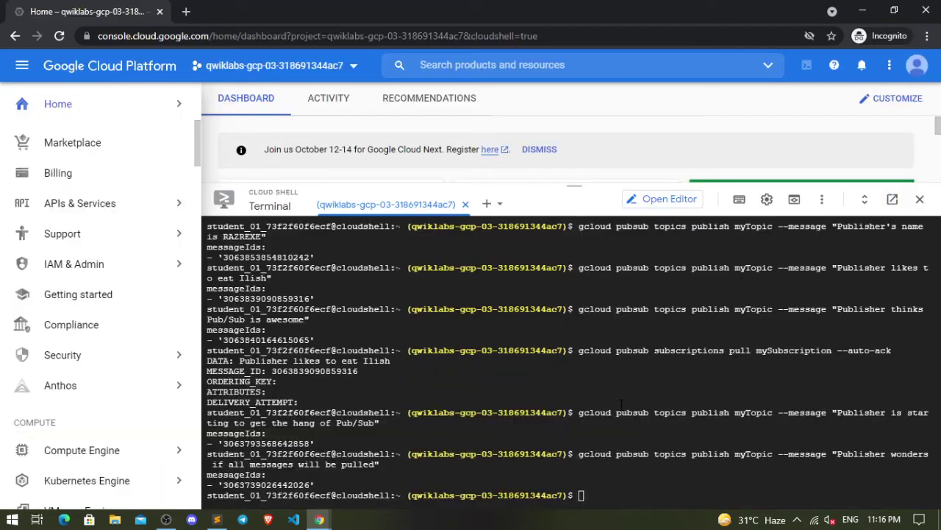
pyautogui.hotkey('ctrl', 'v')
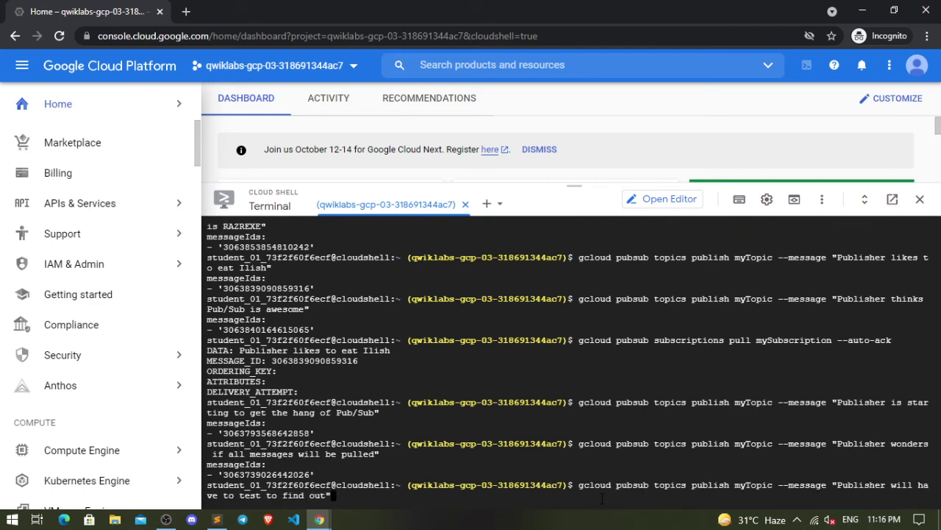
pyautogui.press('Return')
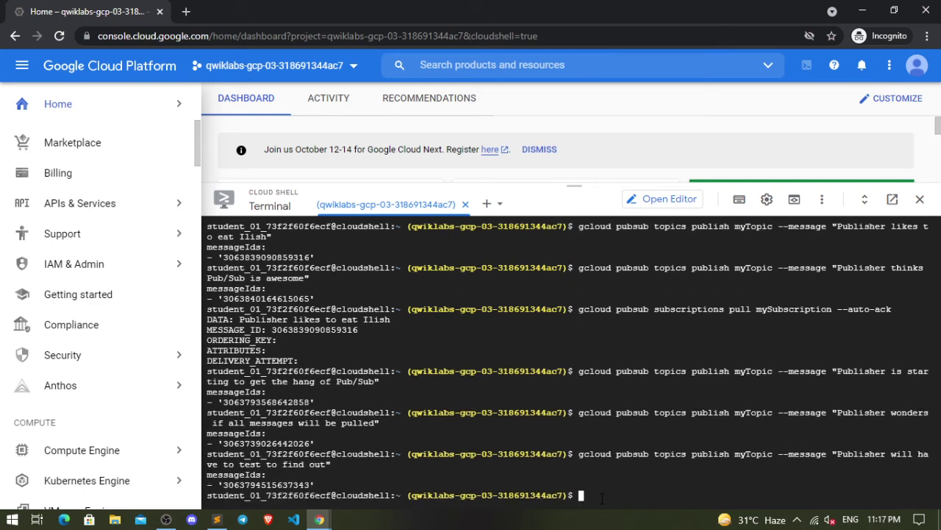
pyautogui.hotkey('alt', 'Tab')
pyautogui.scroll(-3, 588, 449)
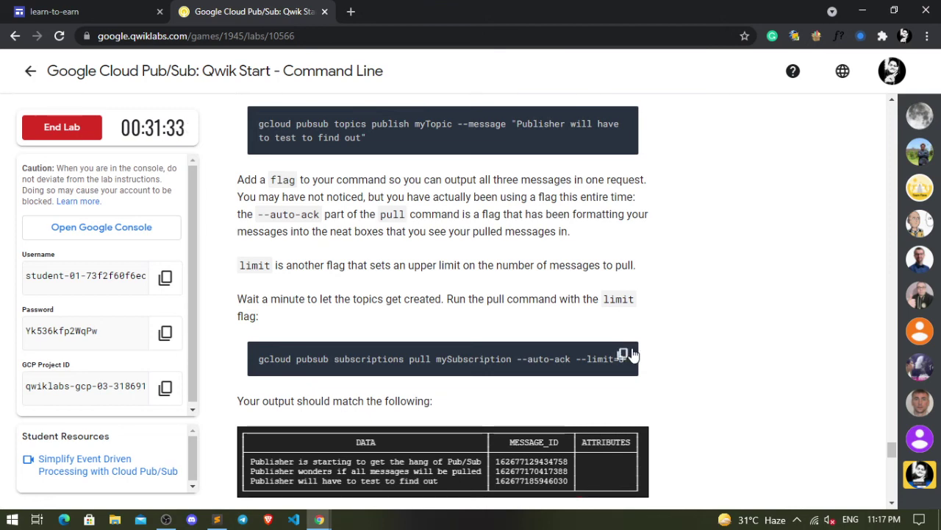
# Pull three messages from mySubscription using --auto-ack --limit=3, including 'Hello'
pyautogui.scroll(1, 621, 350)
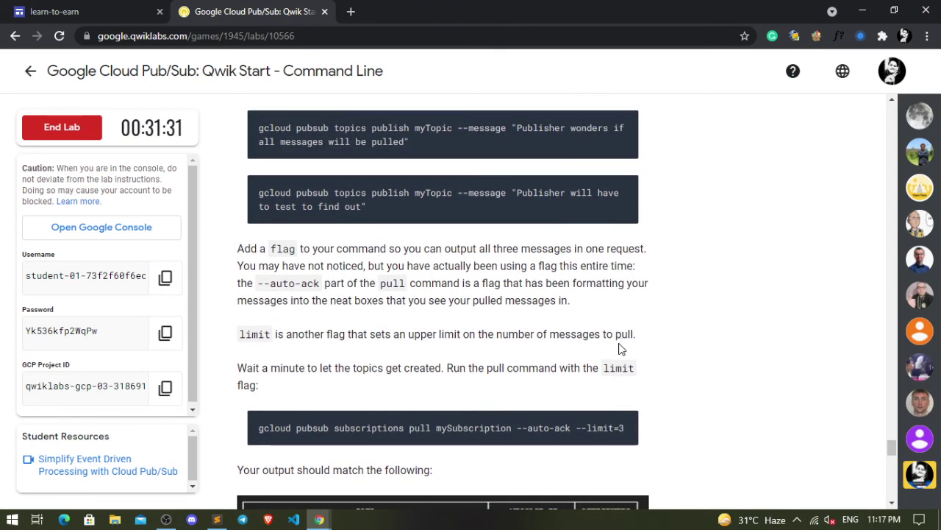
pyautogui.hotkey('alt', 'Tab')
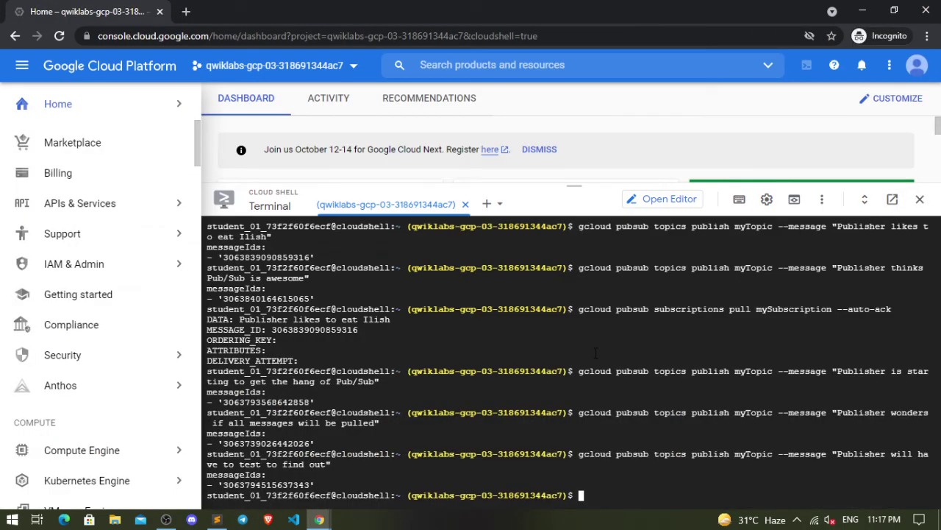
pyautogui.hotkey('ctrl', 'v')
pyautogui.press('Return')
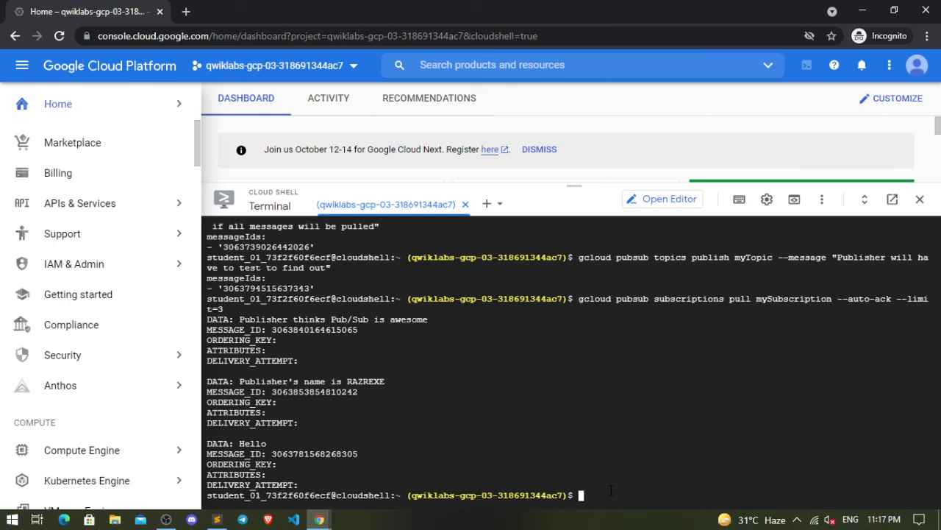
pyautogui.hotkey('alt', 'Tab')
pyautogui.scroll(-1, 498, 430)
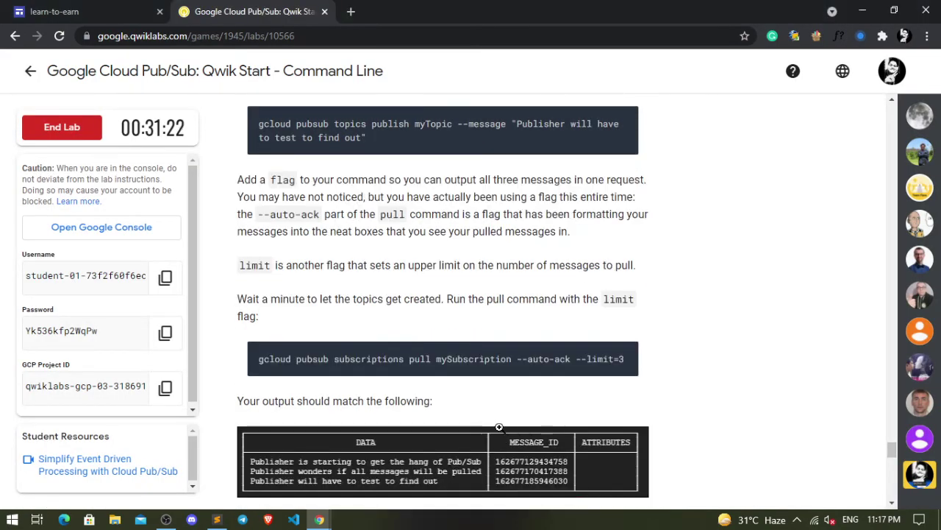
pyautogui.scroll(-5, 498, 427)
# End the Pub/Sub lab and submit a five-star rating
pyautogui.scroll(-3, 503, 430)
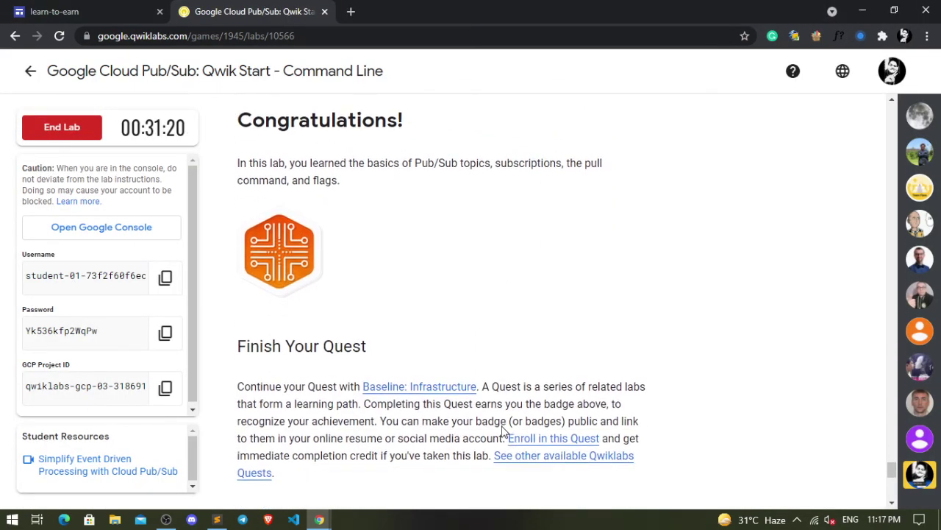
pyautogui.click(80, 133)
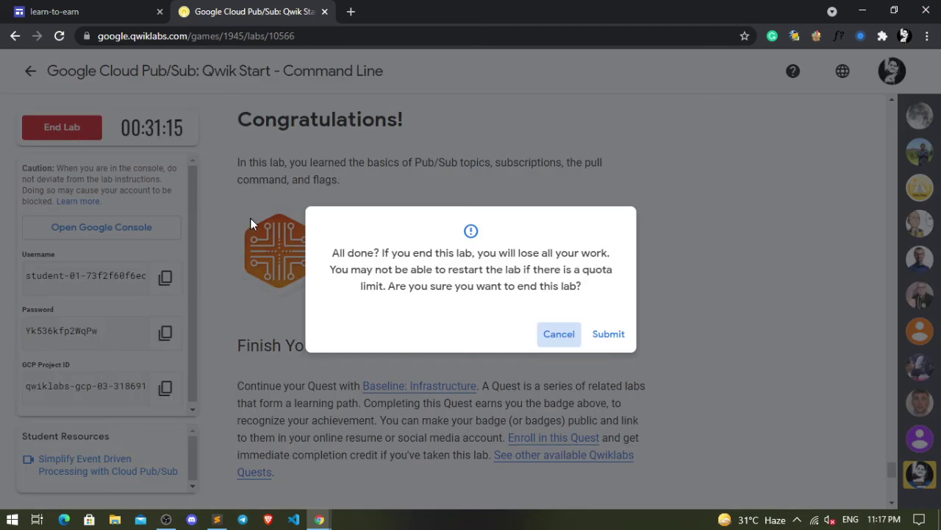
pyautogui.click(611, 336)
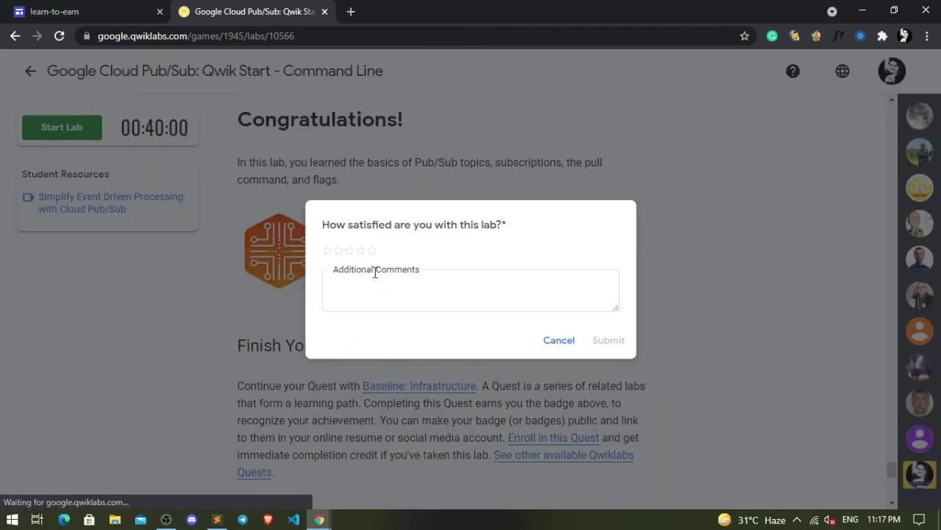
pyautogui.click(372, 250)
pyautogui.click(610, 341)
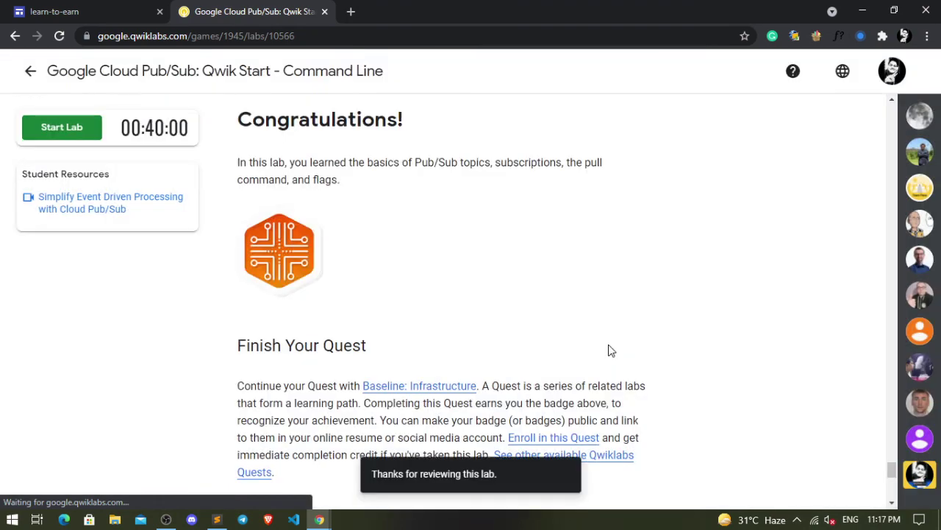
pyautogui.moveTo(319, 520)
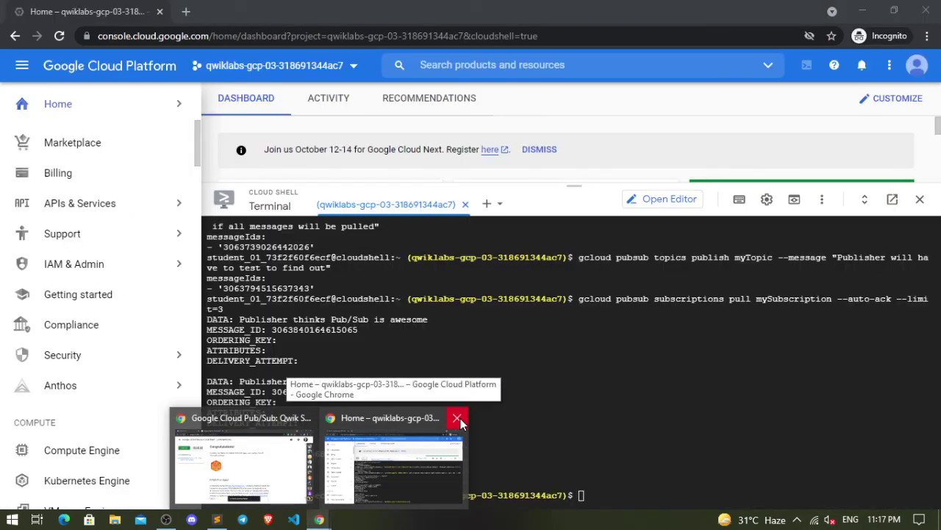
# Close the Cloud Console window and return to the challenge overview page
pyautogui.click(457, 418)
pyautogui.click(528, 108)
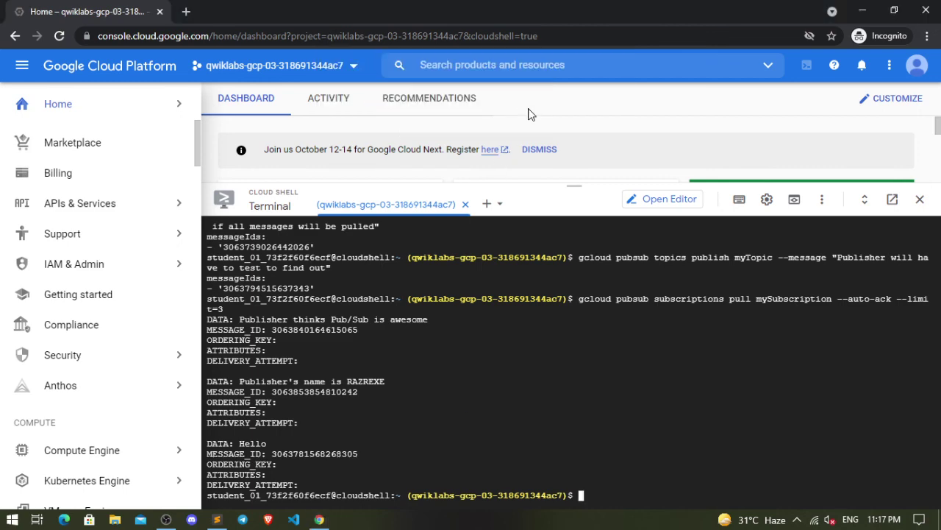
pyautogui.click(31, 75)
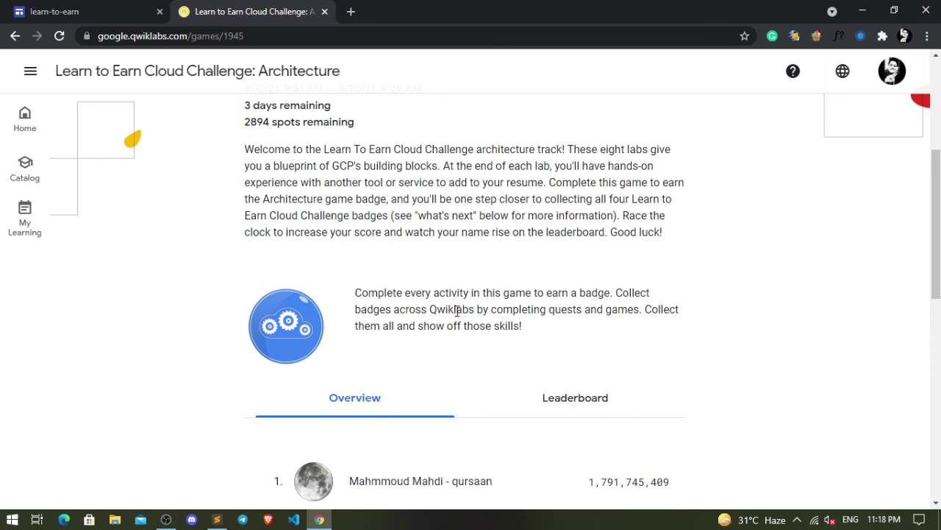
# Check the completed Pub/Sub lab scoring 8,988,764 under Ready to play?, then bring OBS forward
pyautogui.scroll(-1, 458, 310)
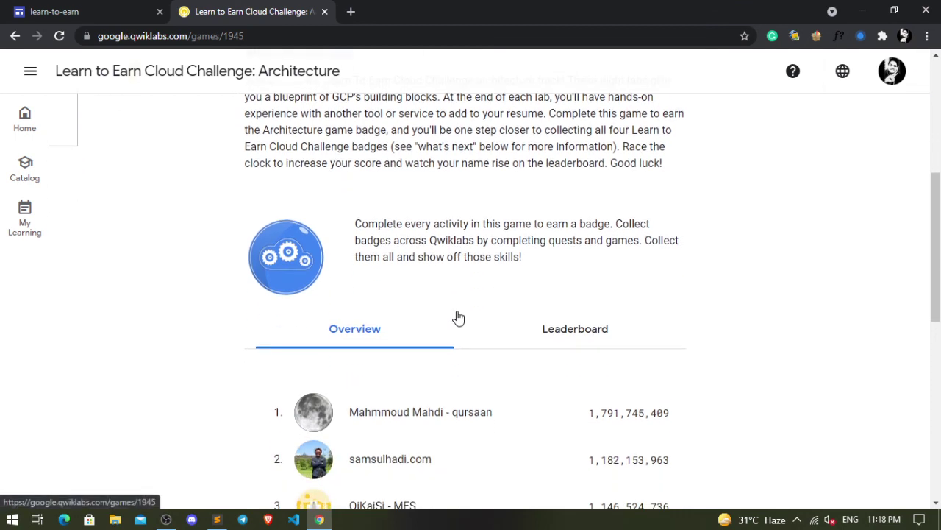
pyautogui.scroll(-1, 458, 317)
pyautogui.scroll(-1, 457, 317)
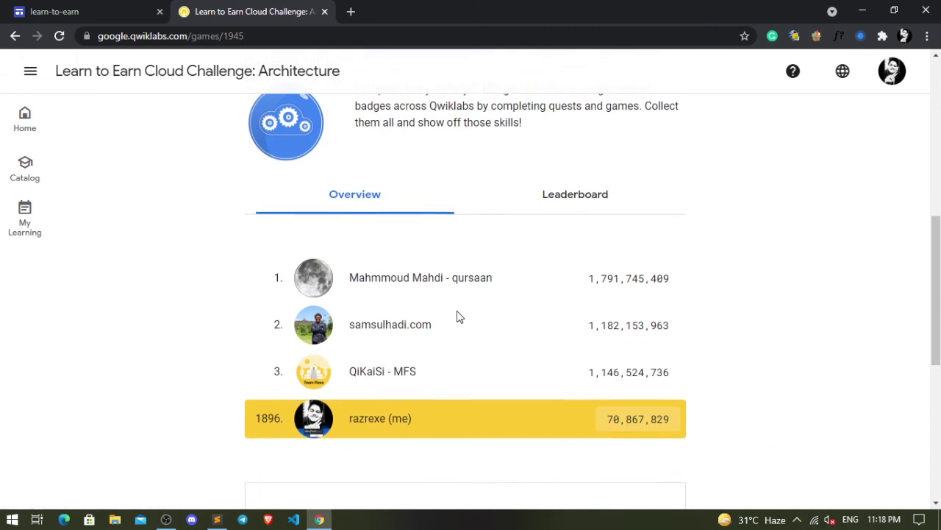
pyautogui.scroll(-3, 458, 316)
pyautogui.scroll(-3, 457, 318)
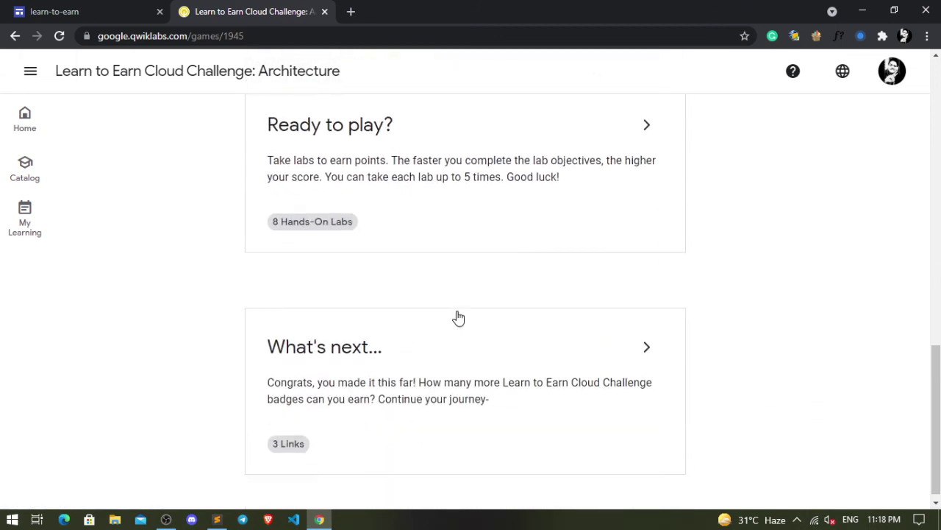
pyautogui.click(651, 122)
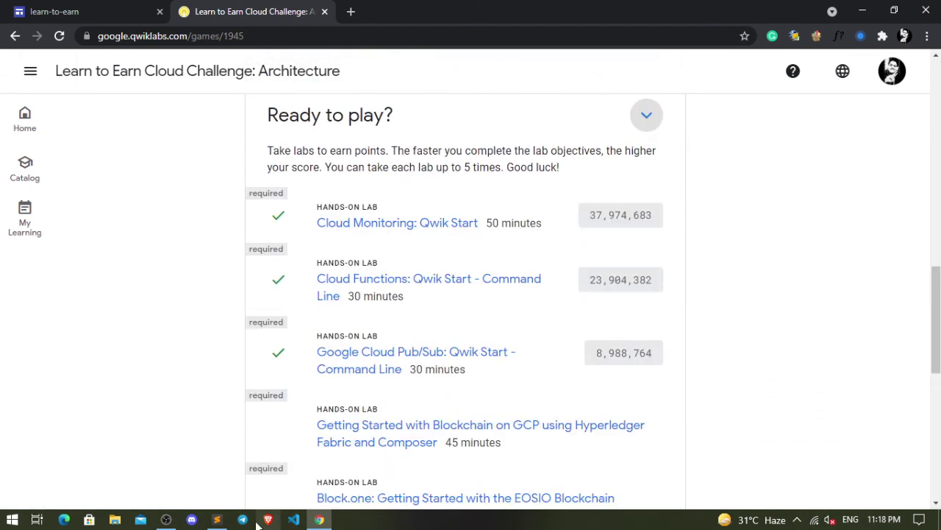
pyautogui.click(166, 519)
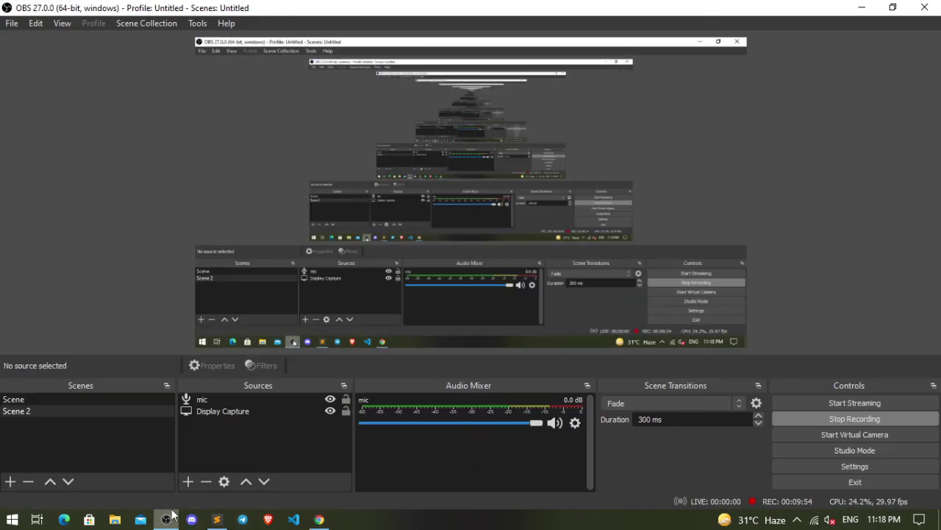